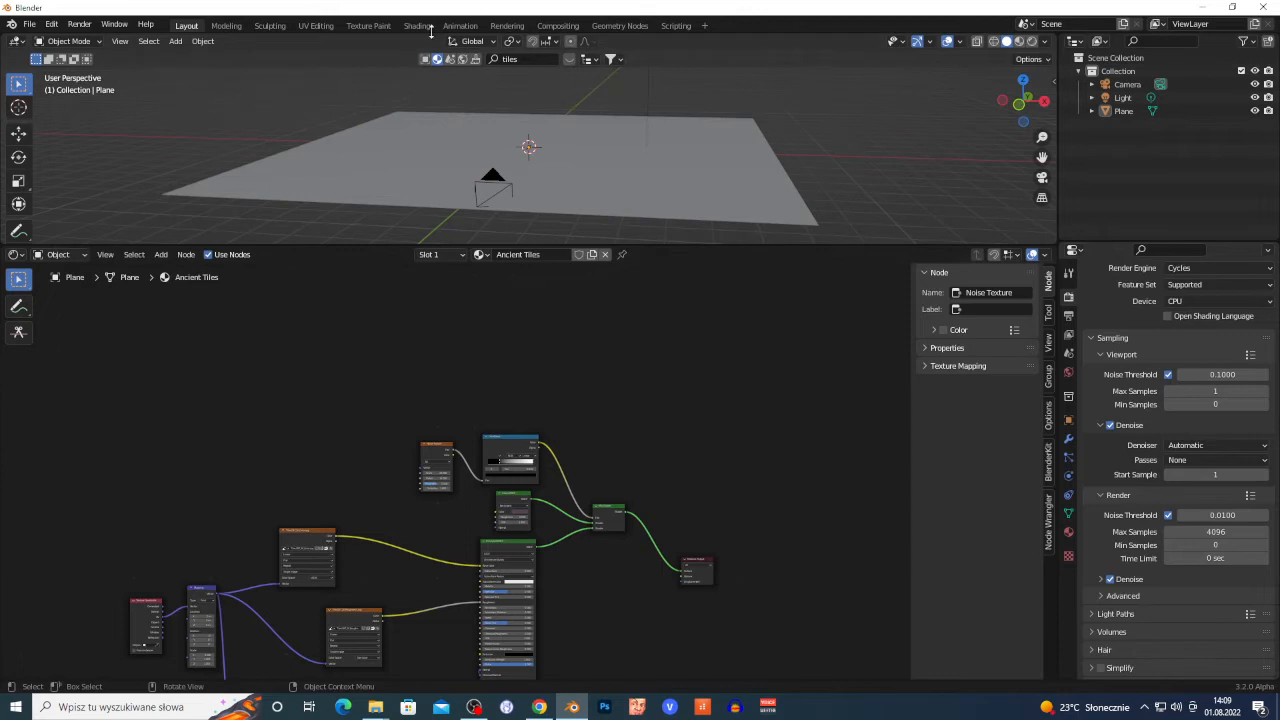
Select the plane and keep its Ancient Tiles material nodes open in the Shader Editor.
click(607, 160)
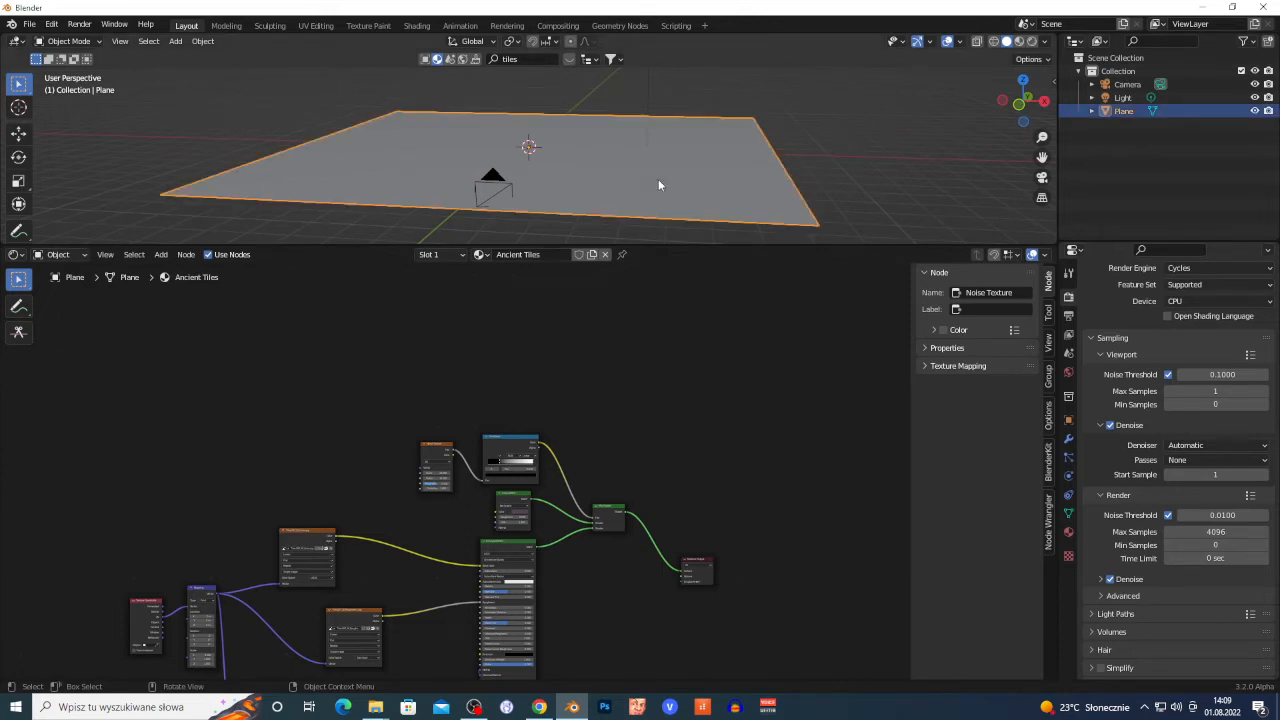
click(436, 60)
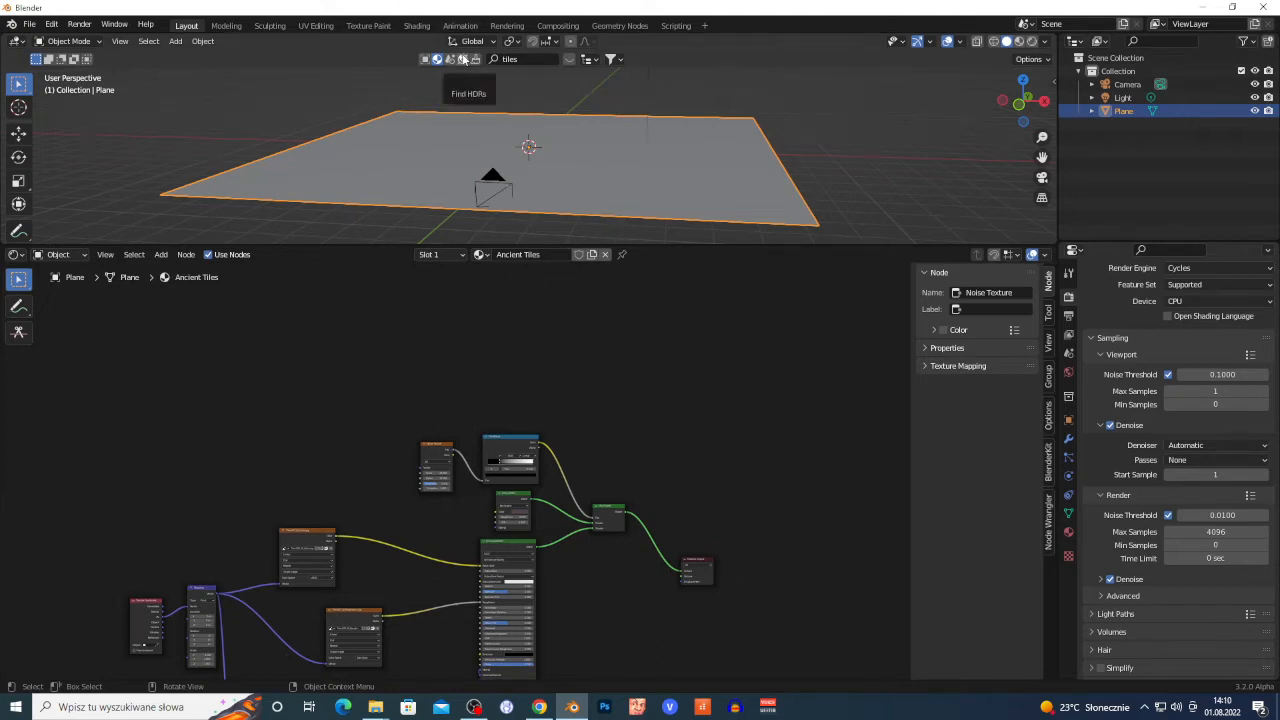
drag(487, 547, 409, 547)
click(15, 257)
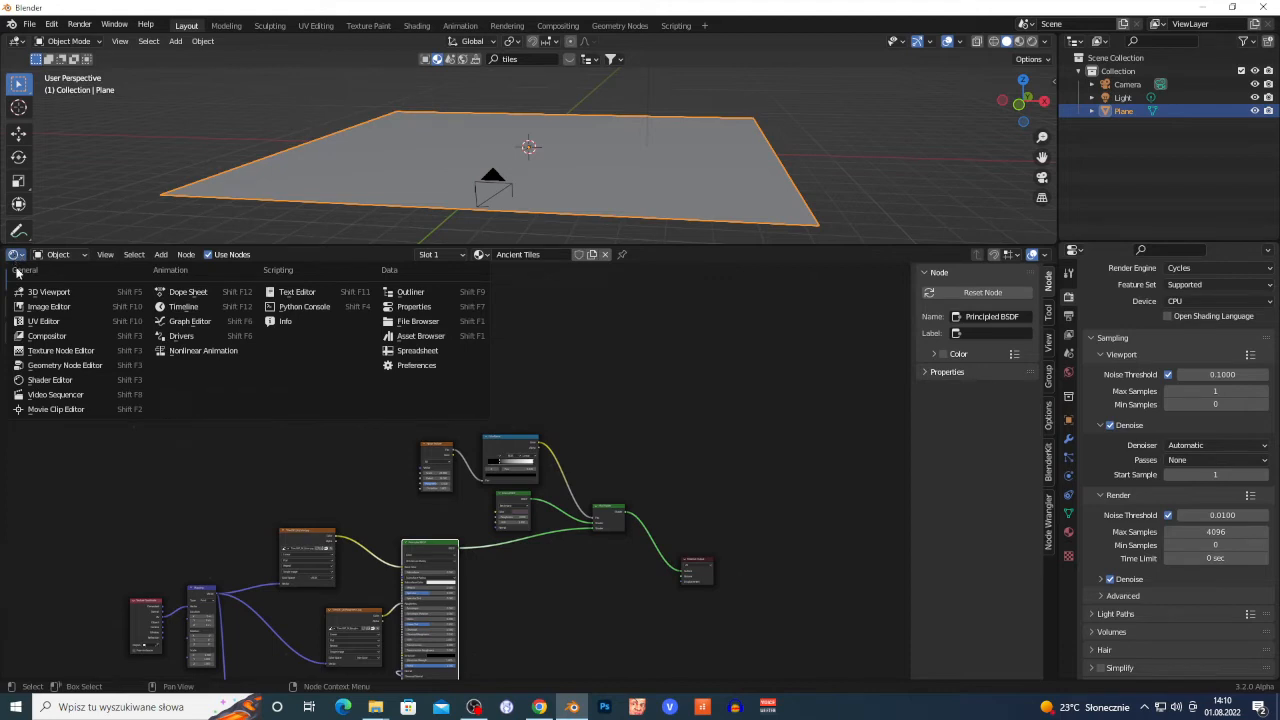
click(52, 381)
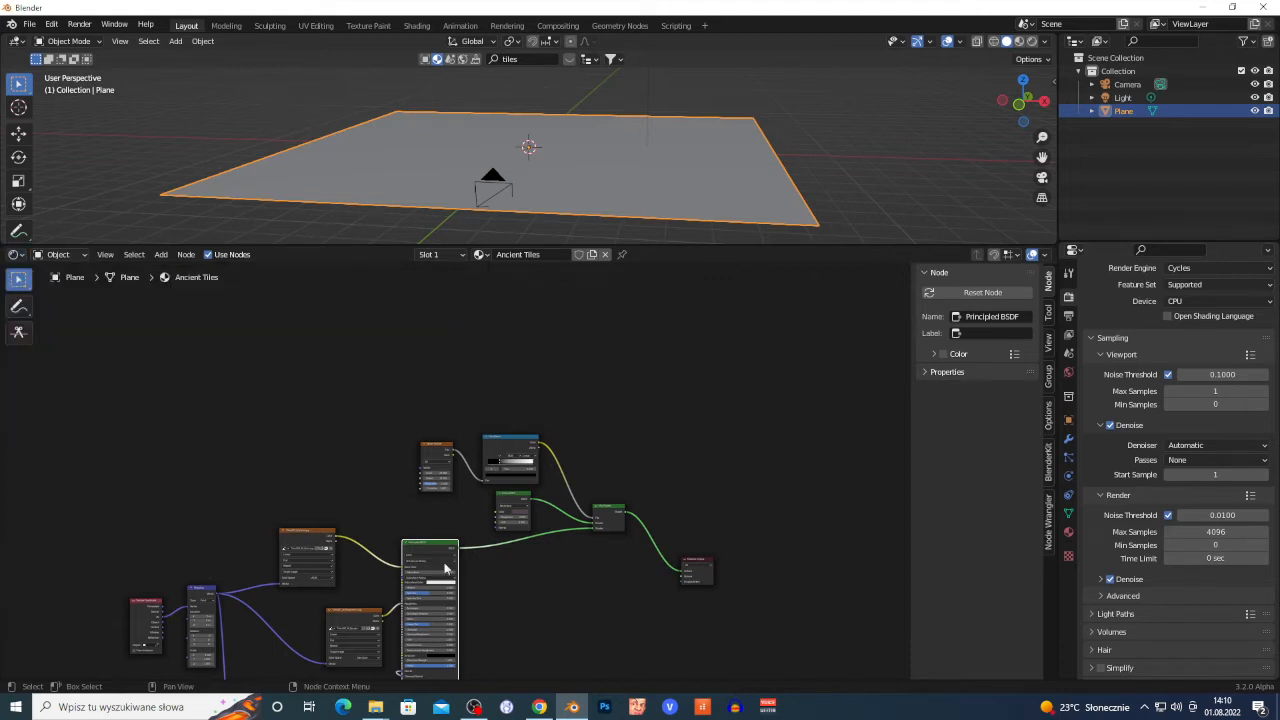
Spread out the Principled BSDF and the two image texture nodes feeding it.
drag(436, 544, 451, 533)
drag(310, 543, 278, 518)
drag(365, 620, 334, 601)
scroll(340, 605, down, 2)
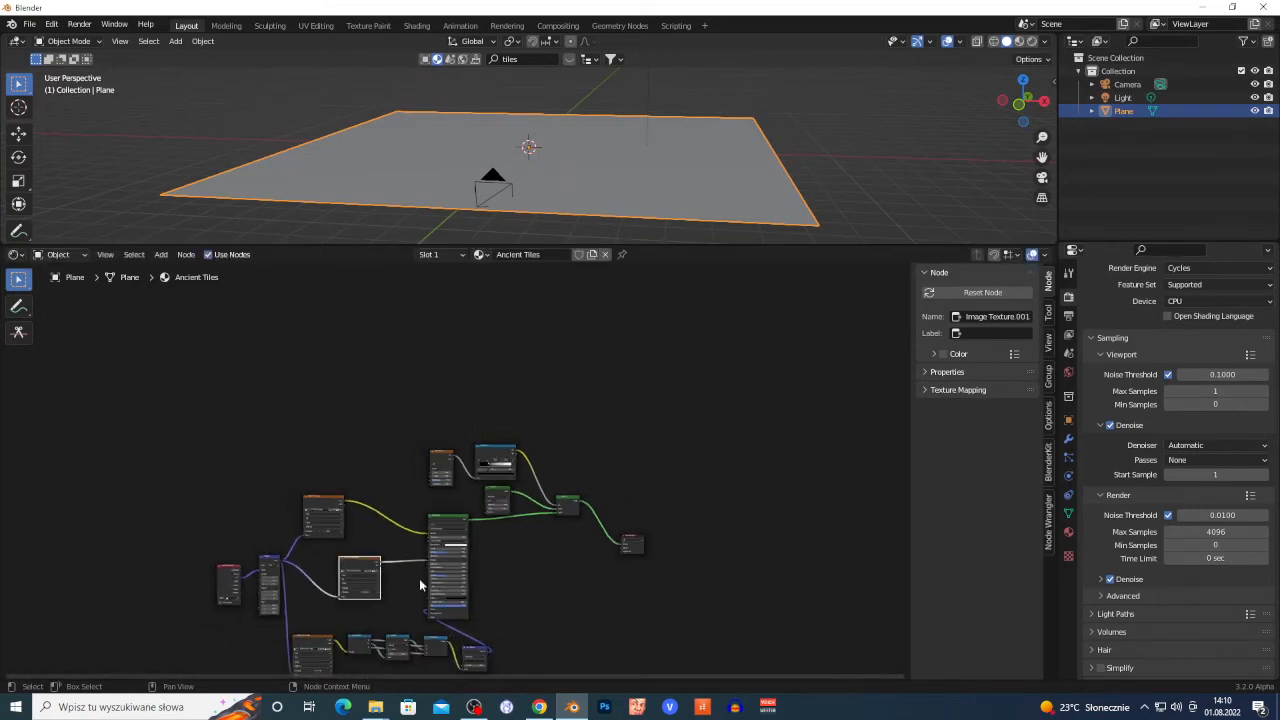
scroll(315, 583, up, 3)
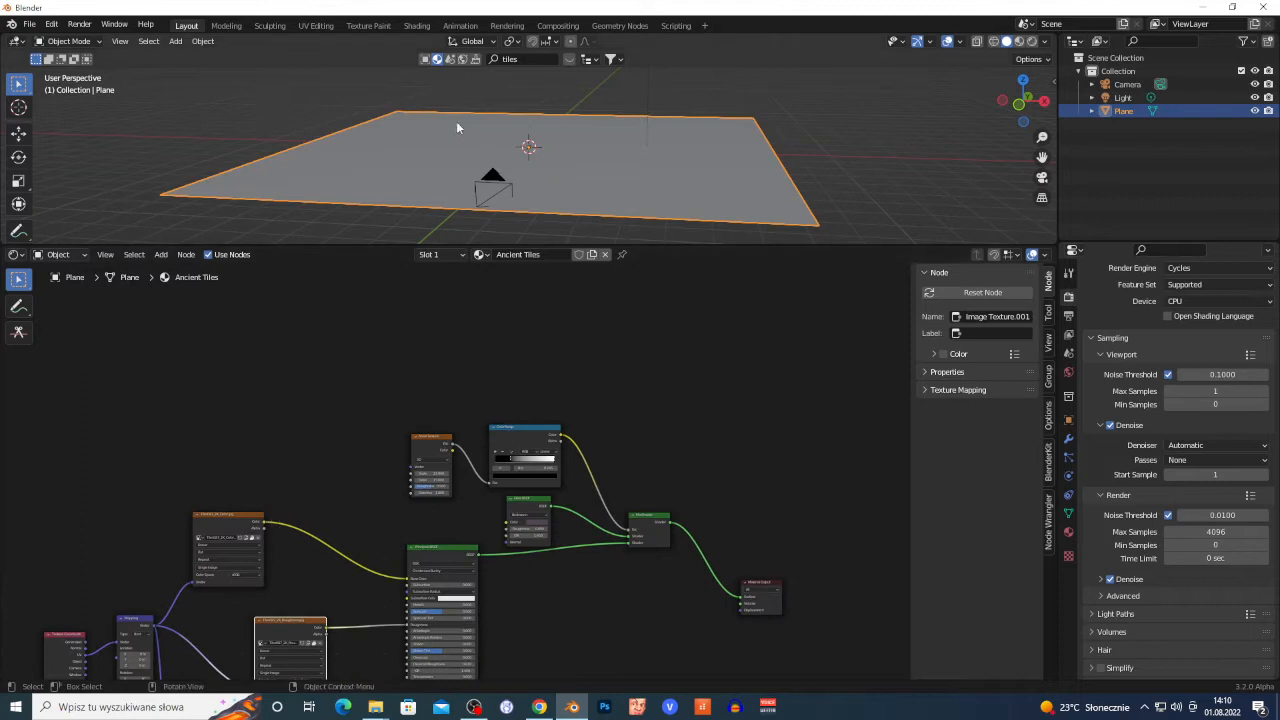
Reposition the Principled BSDF and Glass BSDF nodes in front of the Mix Shader.
scroll(445, 560, up, 2)
drag(438, 572, 563, 588)
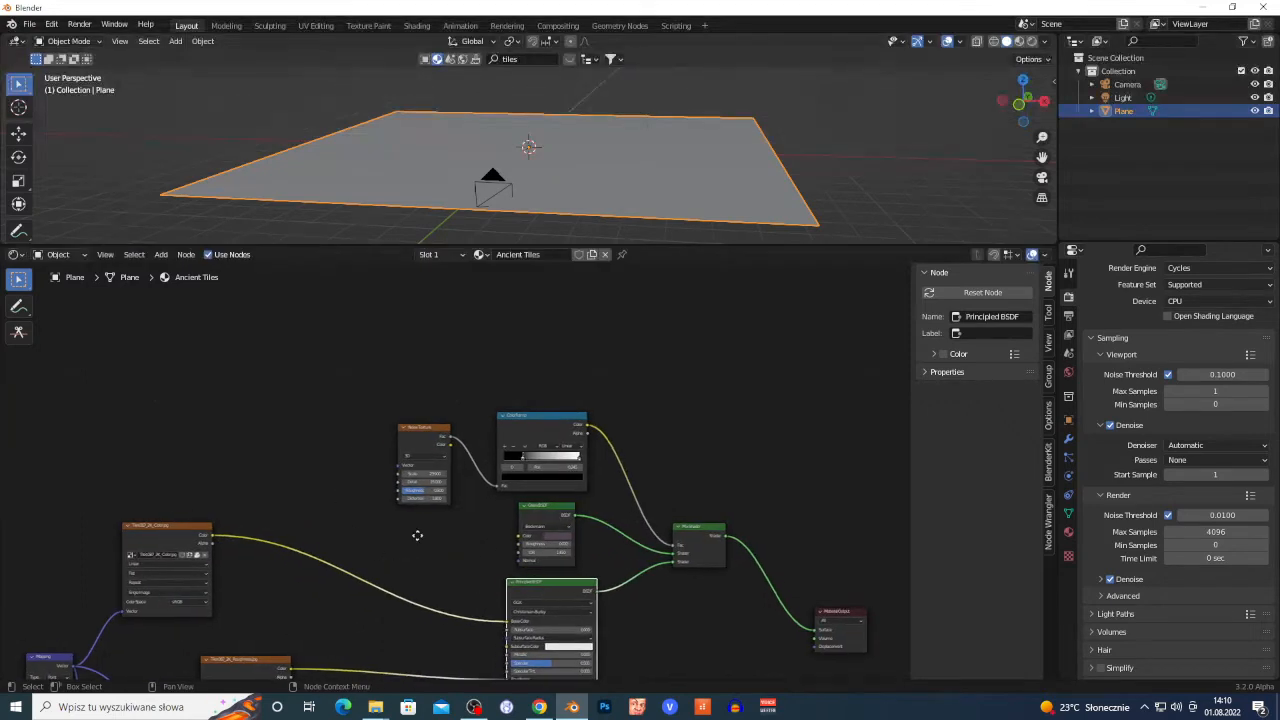
middle_drag(468, 574, 346, 483)
drag(409, 494, 368, 541)
scroll(417, 517, up, 3)
drag(390, 383, 404, 402)
scroll(455, 471, up, 1)
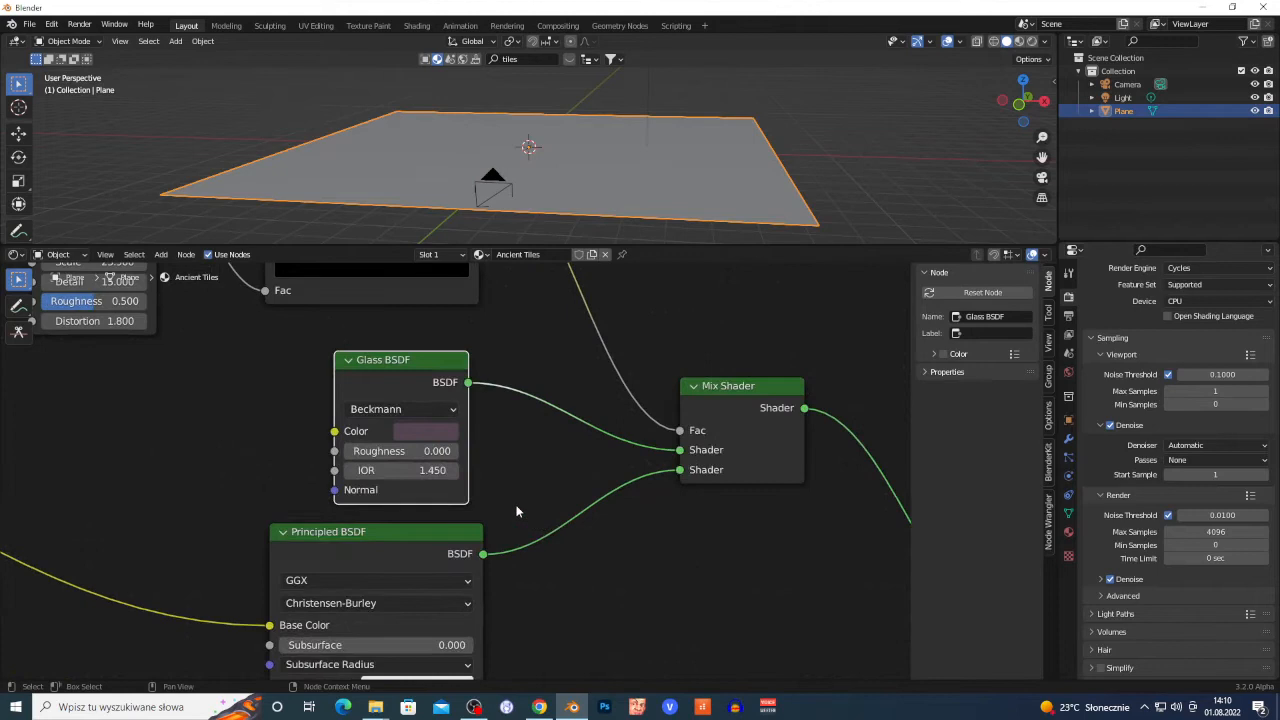
key(shift+a)
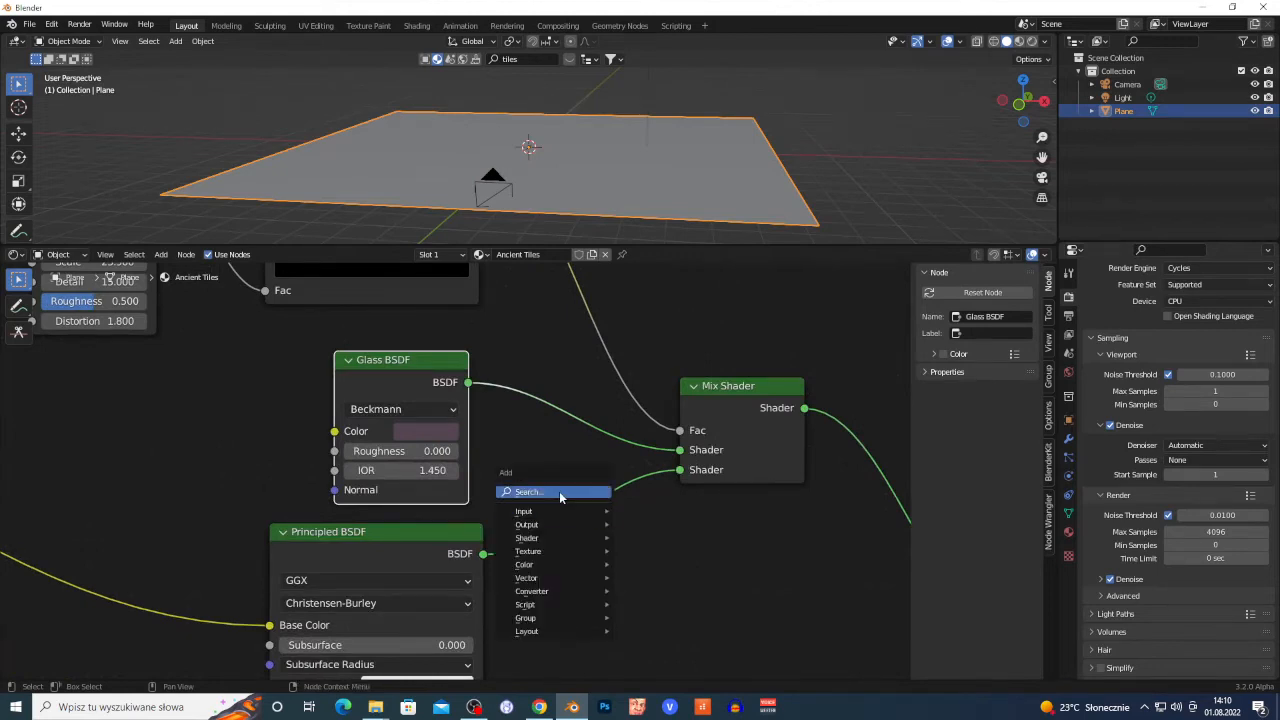
click(562, 493)
click(378, 383)
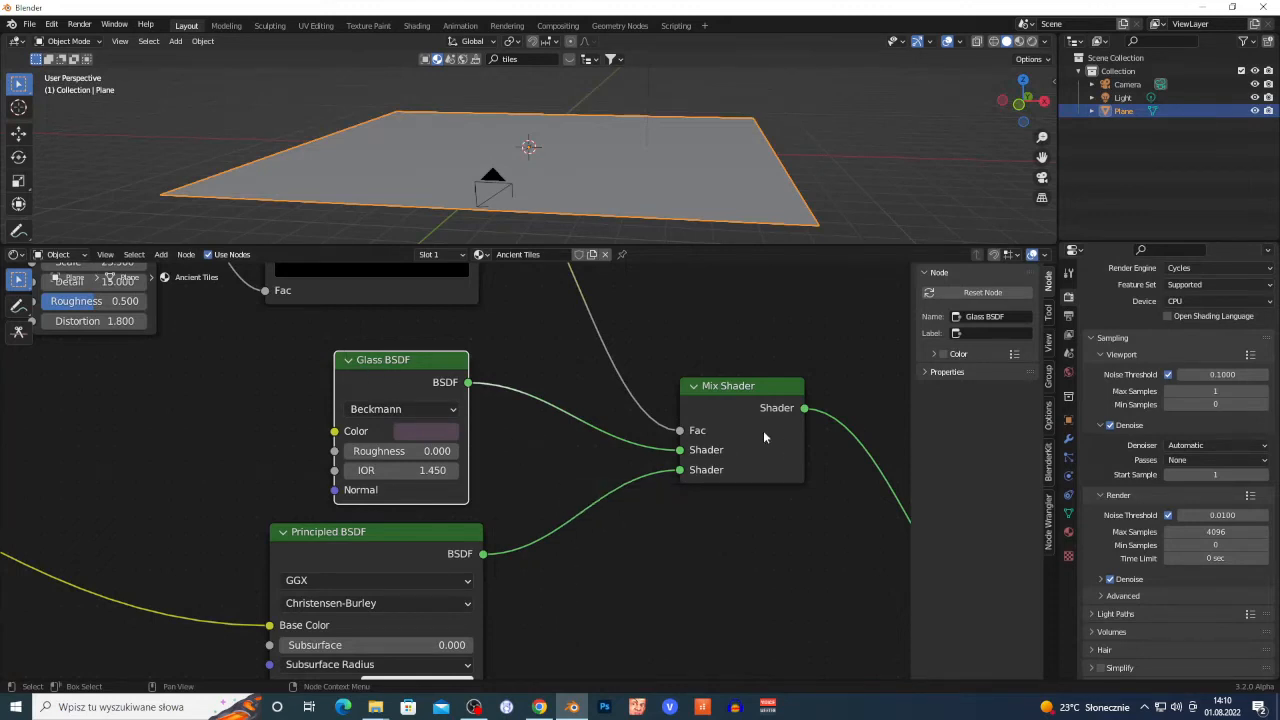
Move the Mix Shader closer to its inputs and shift the Principled BSDF beneath the Glass BSDF.
drag(742, 434, 701, 443)
drag(390, 552, 425, 547)
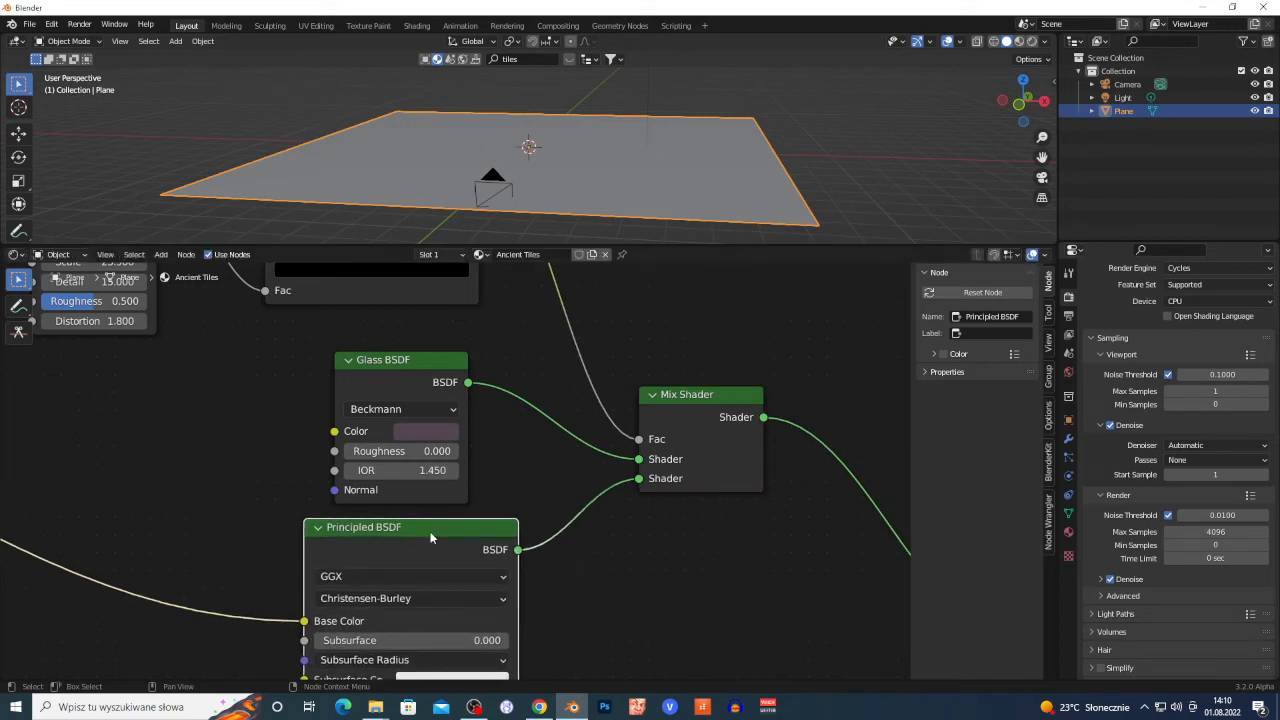
click(686, 480)
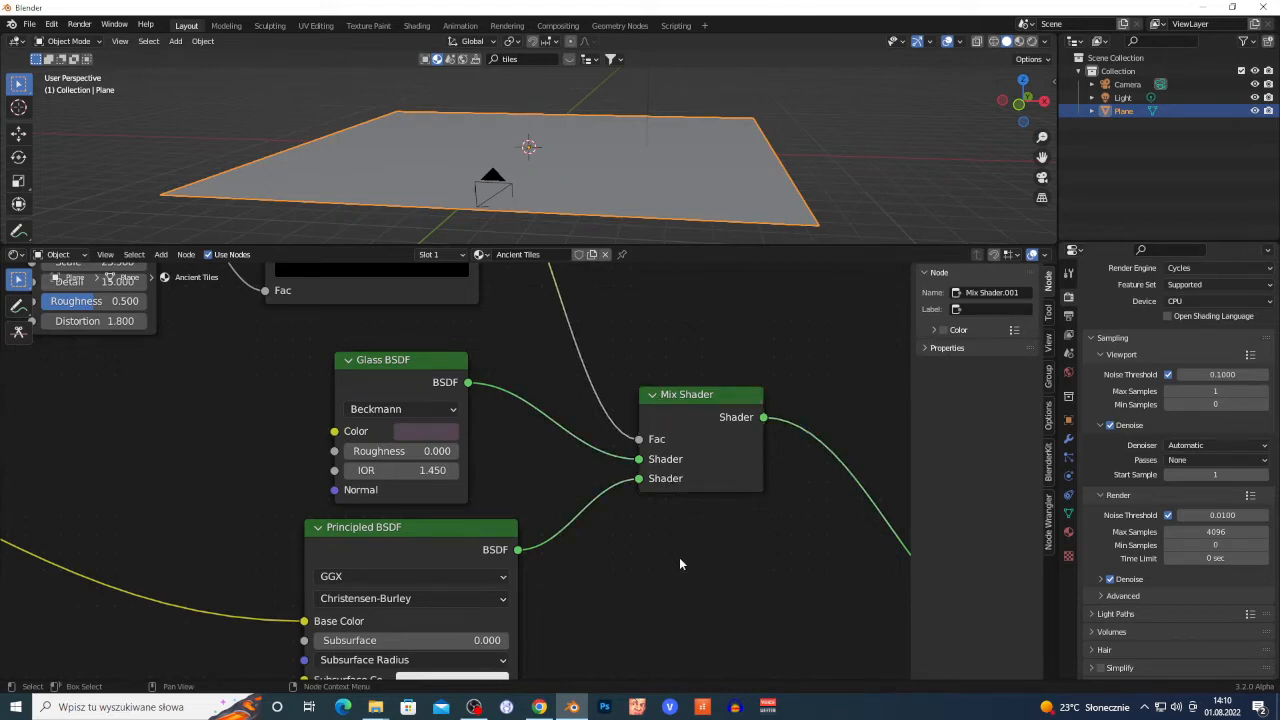
key(shift+a)
mouse_move(679, 557)
drag(385, 550, 401, 586)
Reposition the Noise Texture and ColorRamp nodes that drive the Mix Shader's factor.
scroll(305, 544, down, 4)
scroll(549, 524, up, 2)
scroll(549, 524, up, 2)
middle_drag(516, 470, 609, 637)
middle_drag(386, 536, 461, 552)
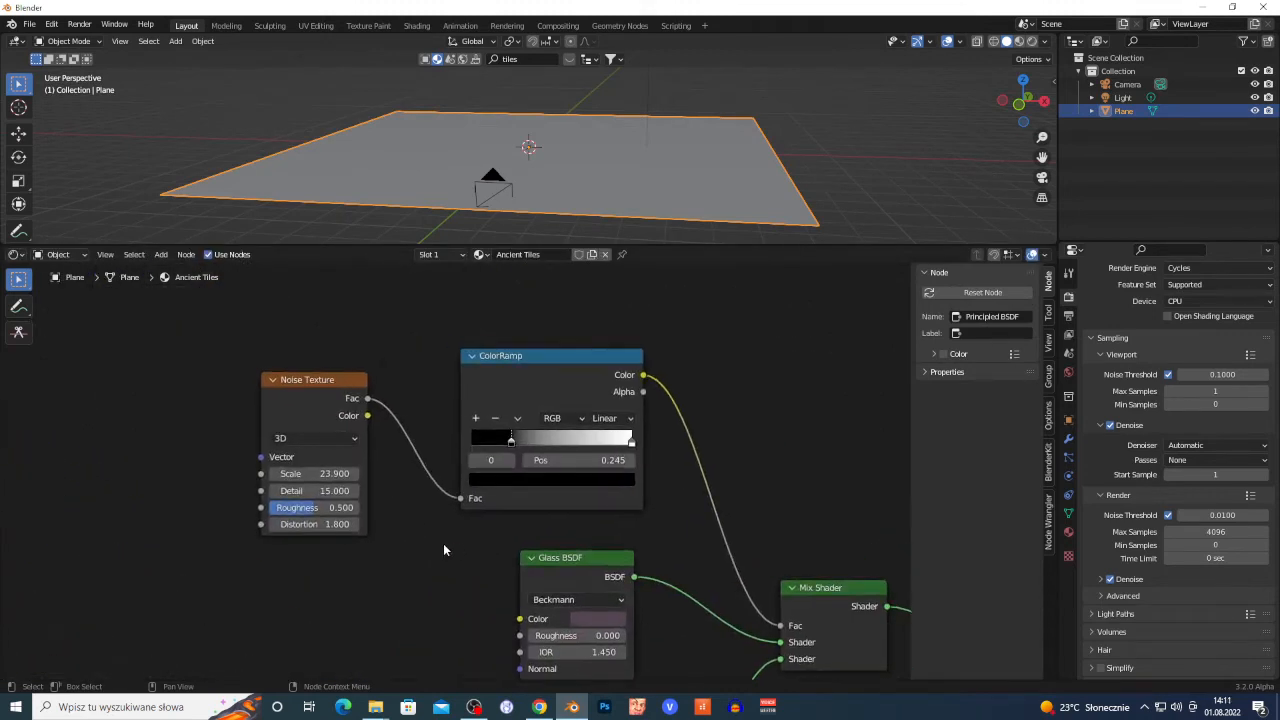
scroll(444, 549, up, 2)
drag(224, 381, 262, 391)
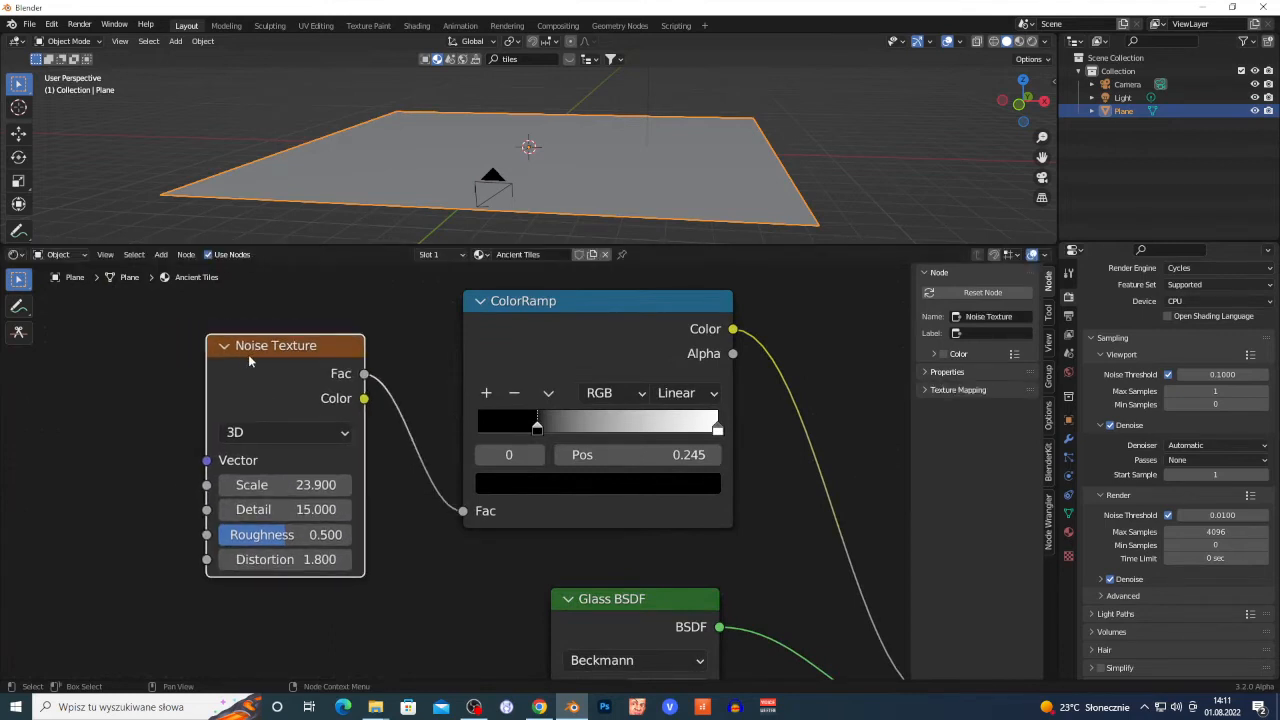
drag(330, 370, 270, 337)
drag(540, 322, 495, 346)
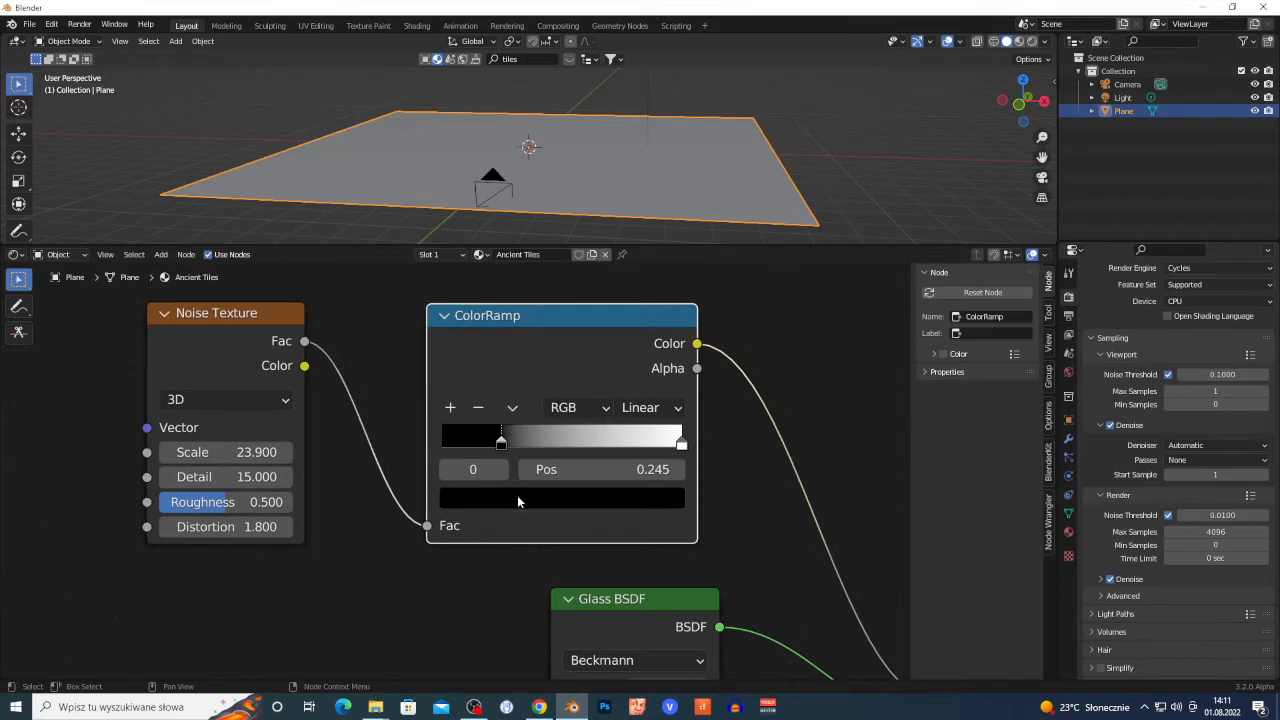
Set the ColorRamp's black stop to position 0.273.
scroll(495, 518, up, 1)
scroll(495, 514, up, 1)
mouse_move(512, 437)
mouse_down()
mouse_move(445, 435)
mouse_move(526, 438)
mouse_up()
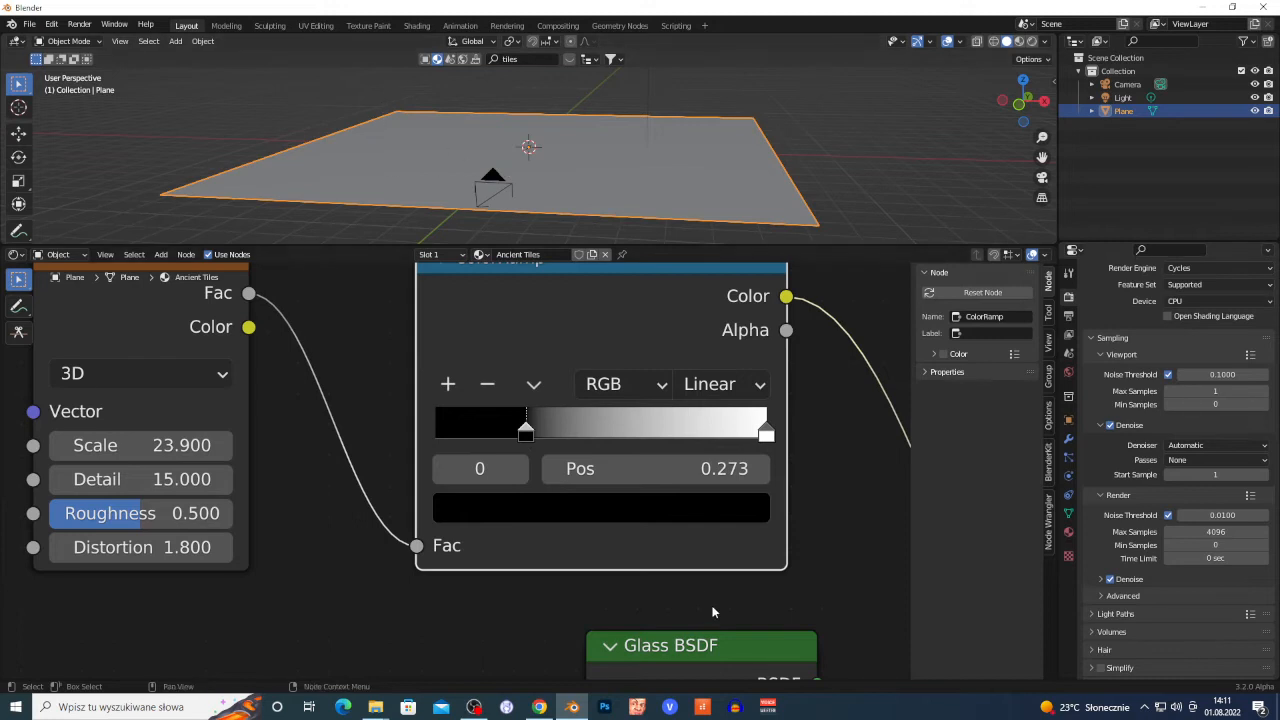
Arrange the Mix Shader and Glass BSDF nodes near the ColorRamp.
scroll(657, 636, down, 1)
drag(656, 636, 602, 613)
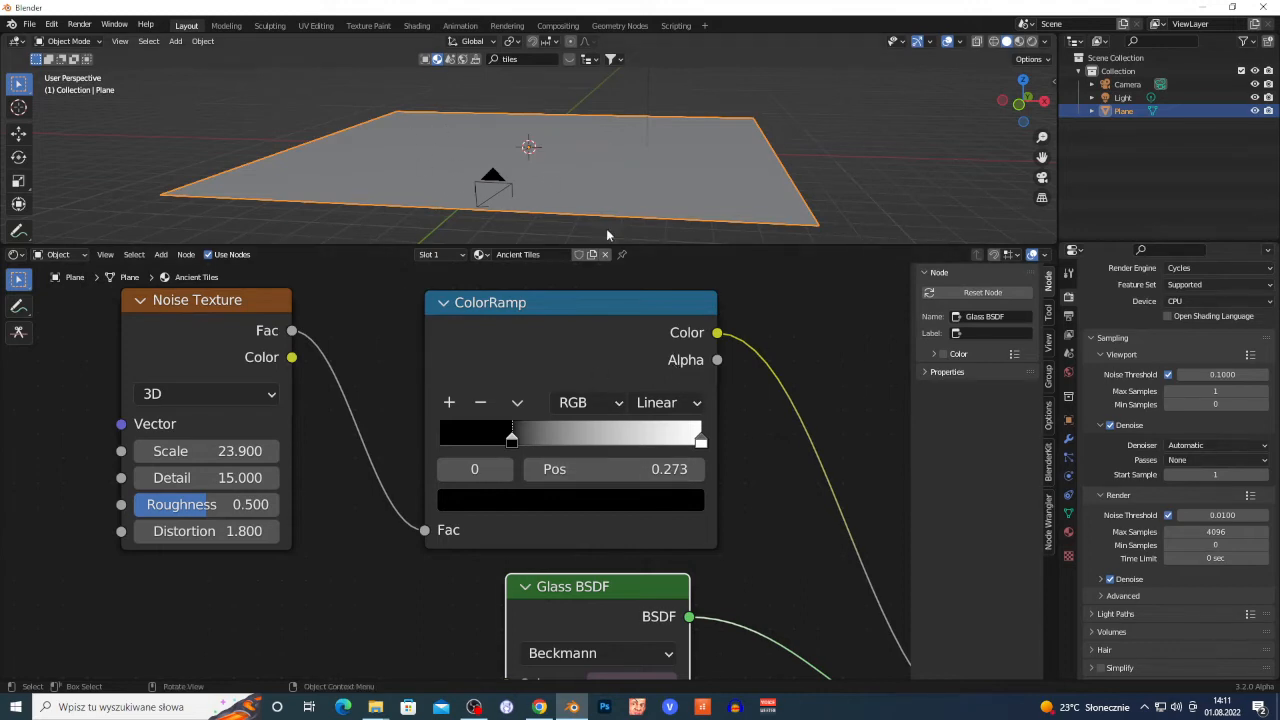
scroll(707, 462, down, 2)
drag(826, 603, 827, 490)
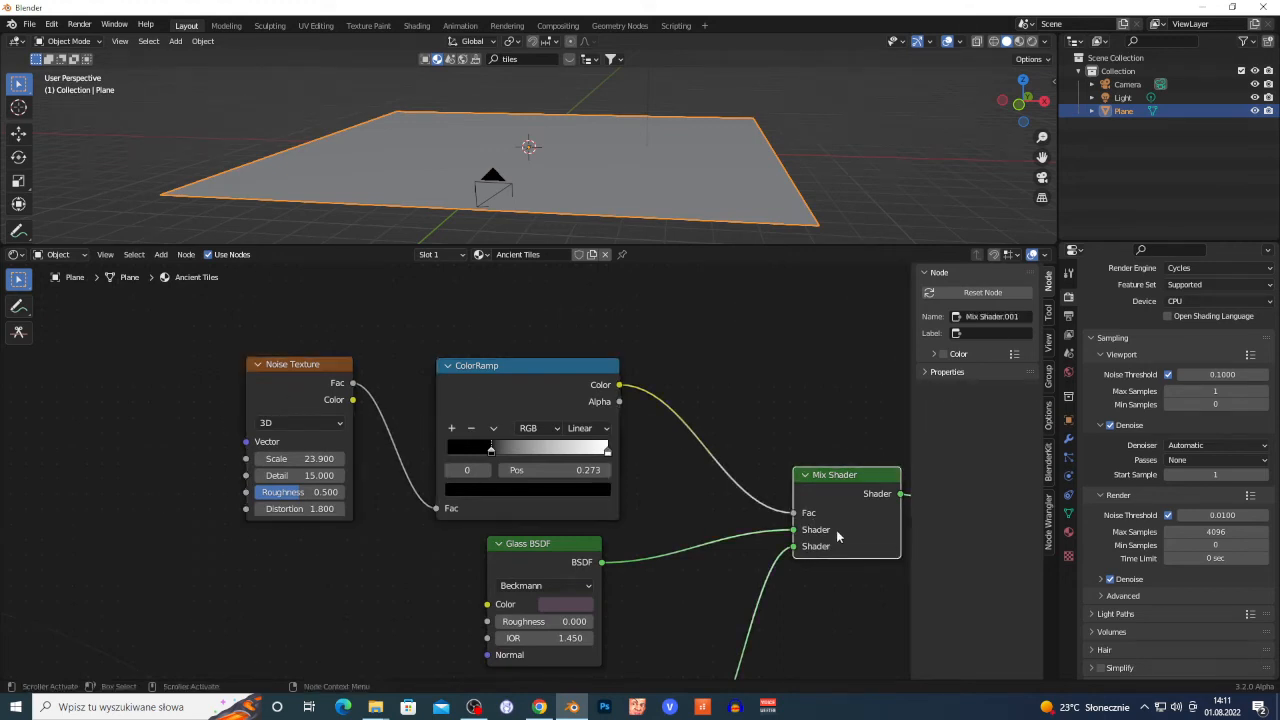
drag(550, 590, 696, 543)
Set the value component of the Glass BSDF's color to 0.094.
scroll(680, 517, up, 1)
click(713, 591)
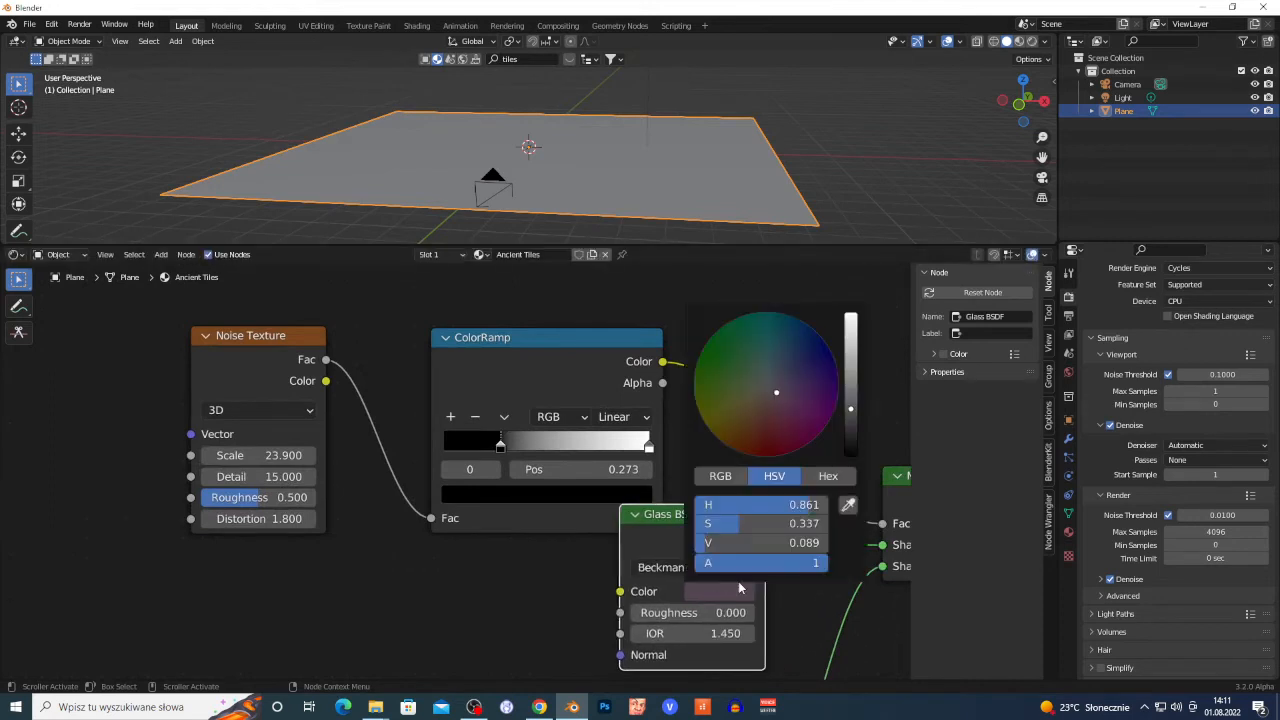
mouse_move(846, 408)
mouse_down()
mouse_move(850, 391)
mouse_move(849, 406)
mouse_up()
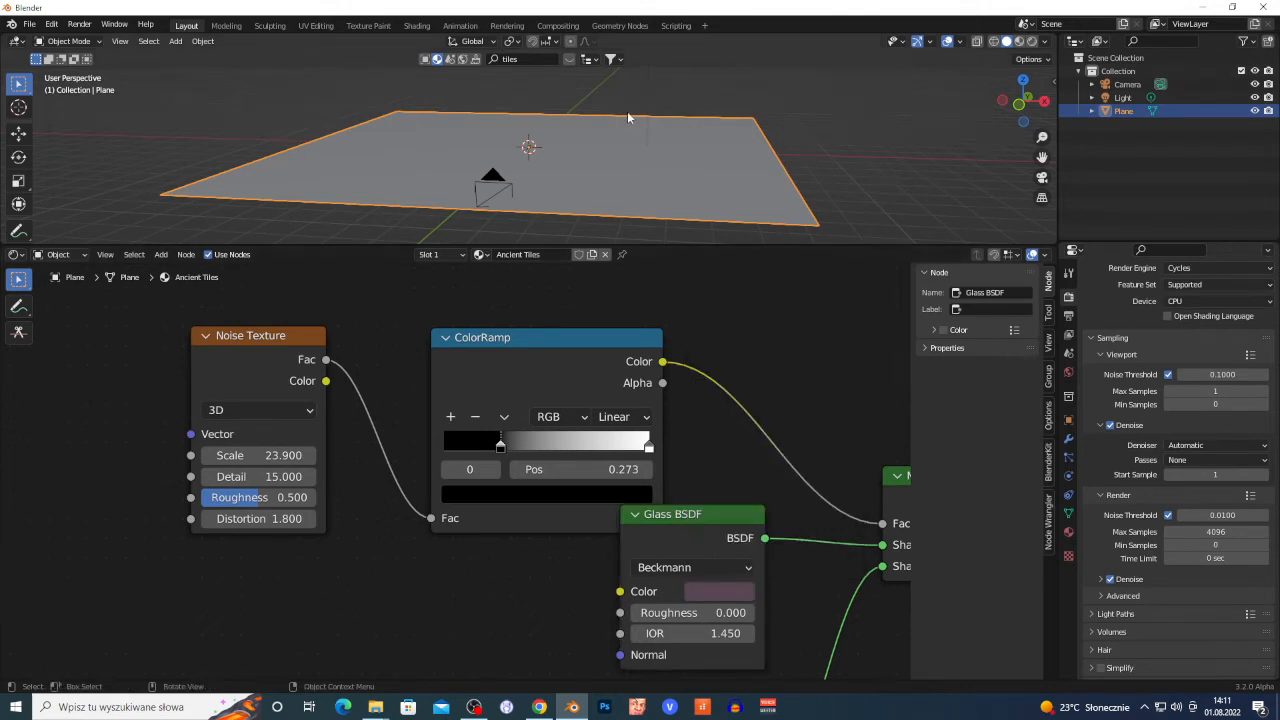
Preview the tiled plane through the camera in Rendered shading with an enlarged viewport.
key(KP_0)
click(1032, 41)
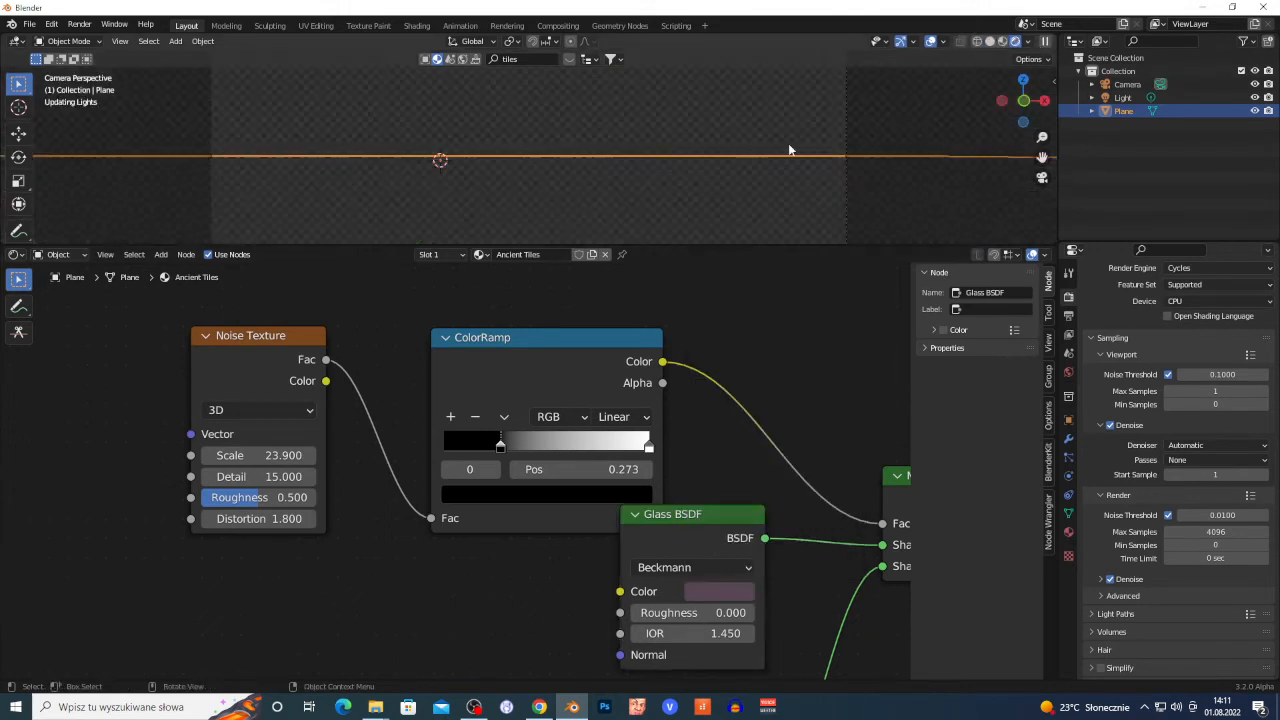
drag(815, 247, 786, 598)
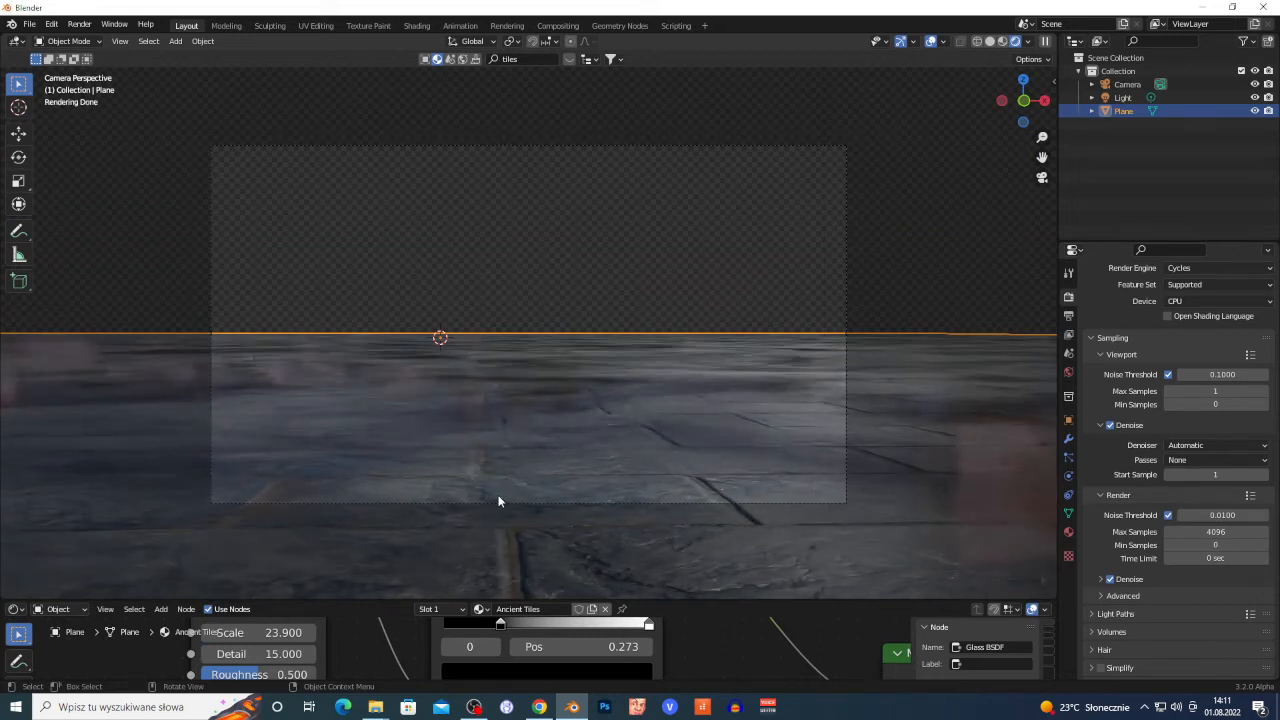
scroll(497, 500, up, 2)
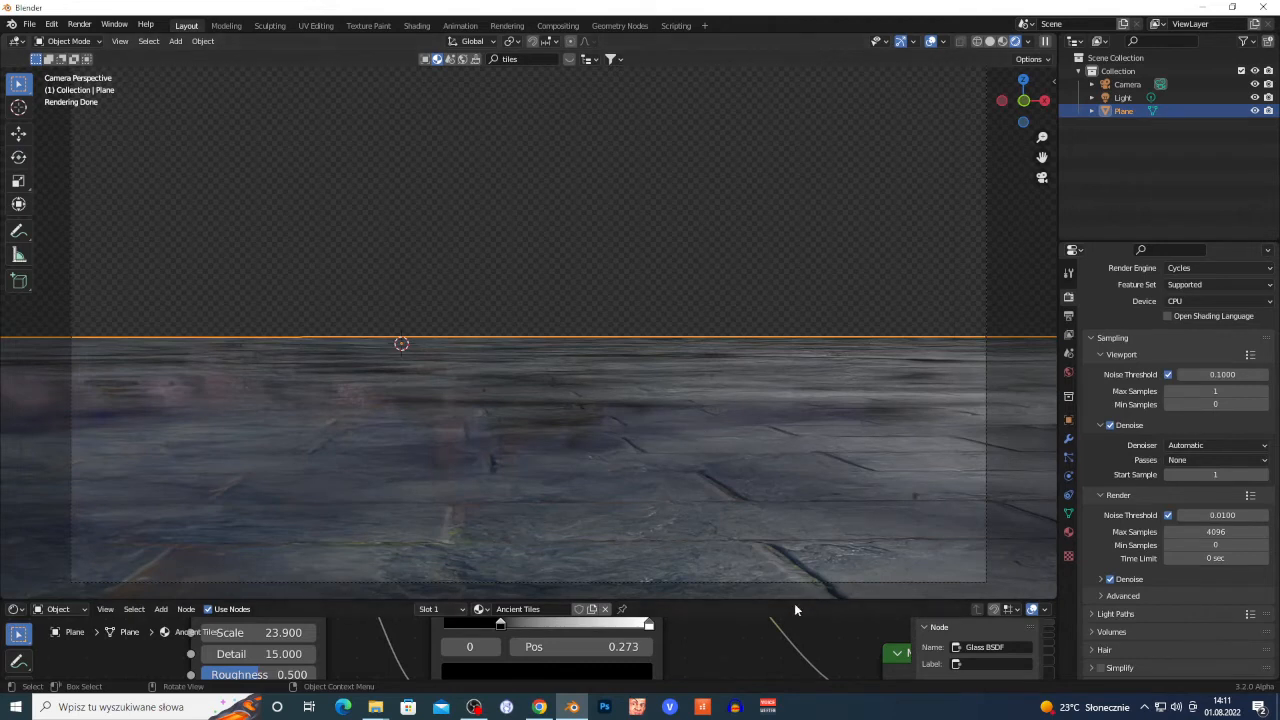
Shrink the viewport to give the Shader Editor more room and return to Solid shading.
drag(794, 601, 792, 360)
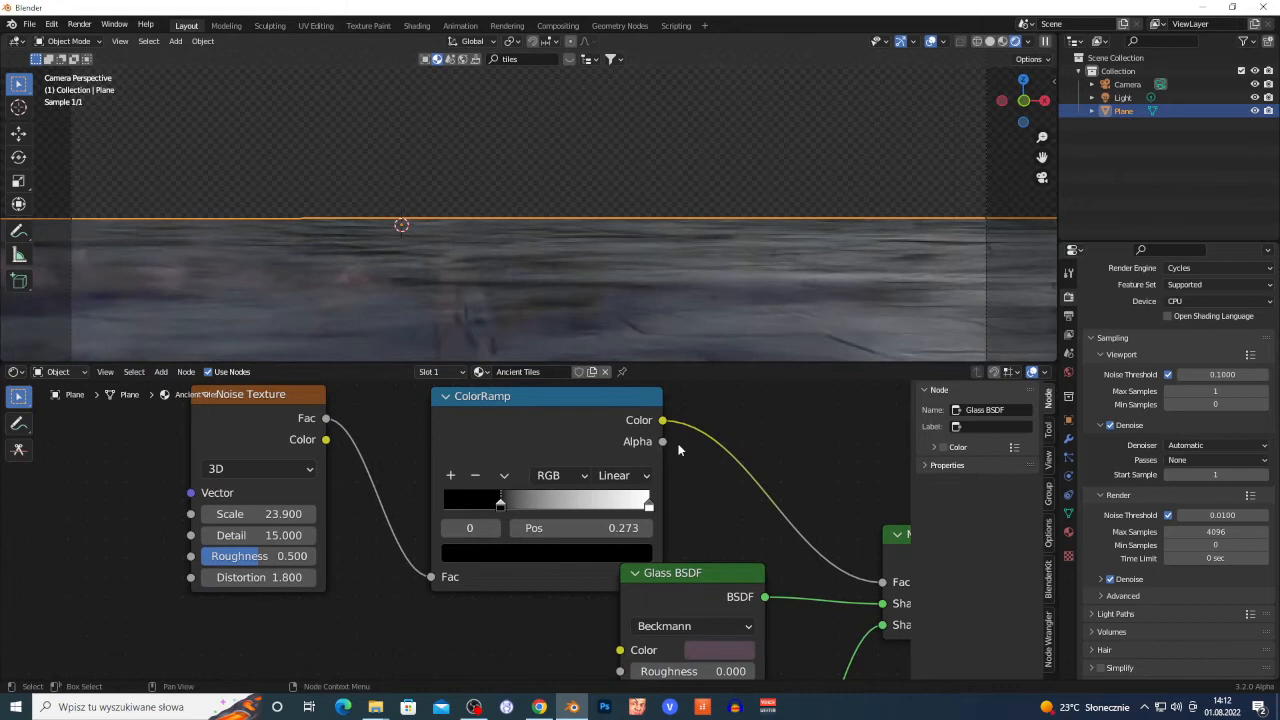
scroll(422, 558, down, 4)
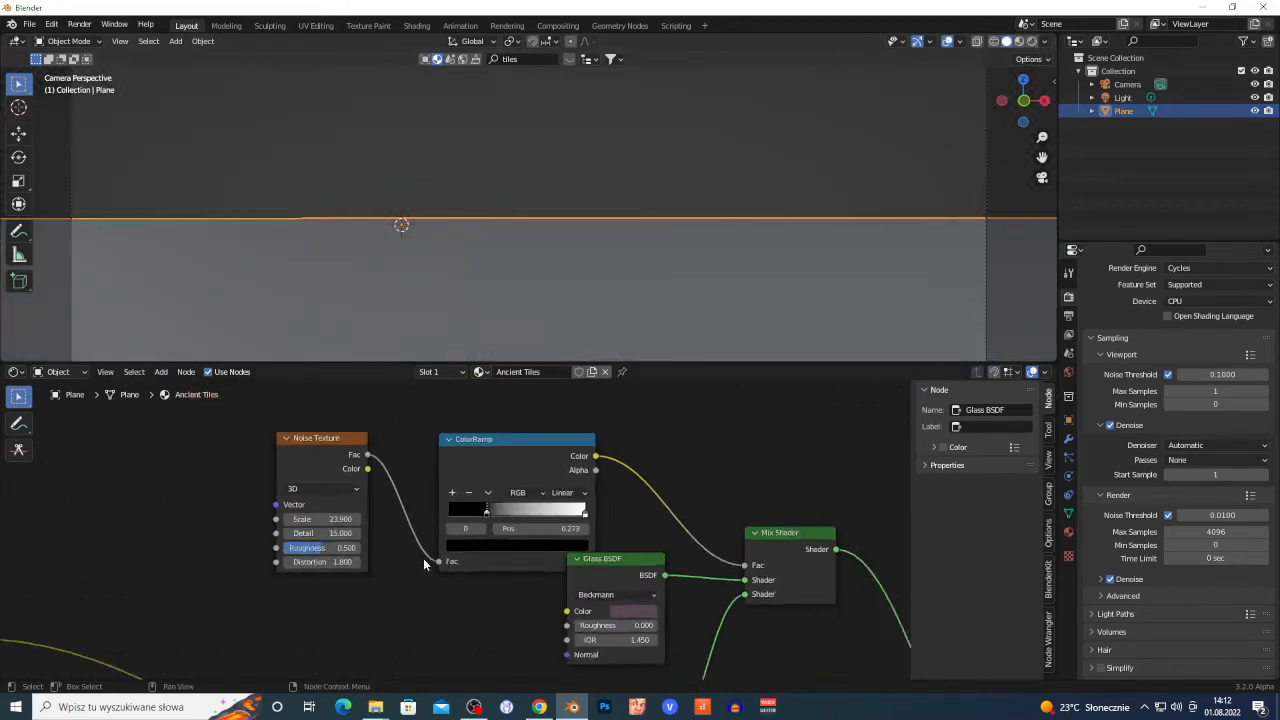
scroll(459, 594, down, 6)
middle_drag(431, 576, 407, 528)
scroll(436, 556, up, 2)
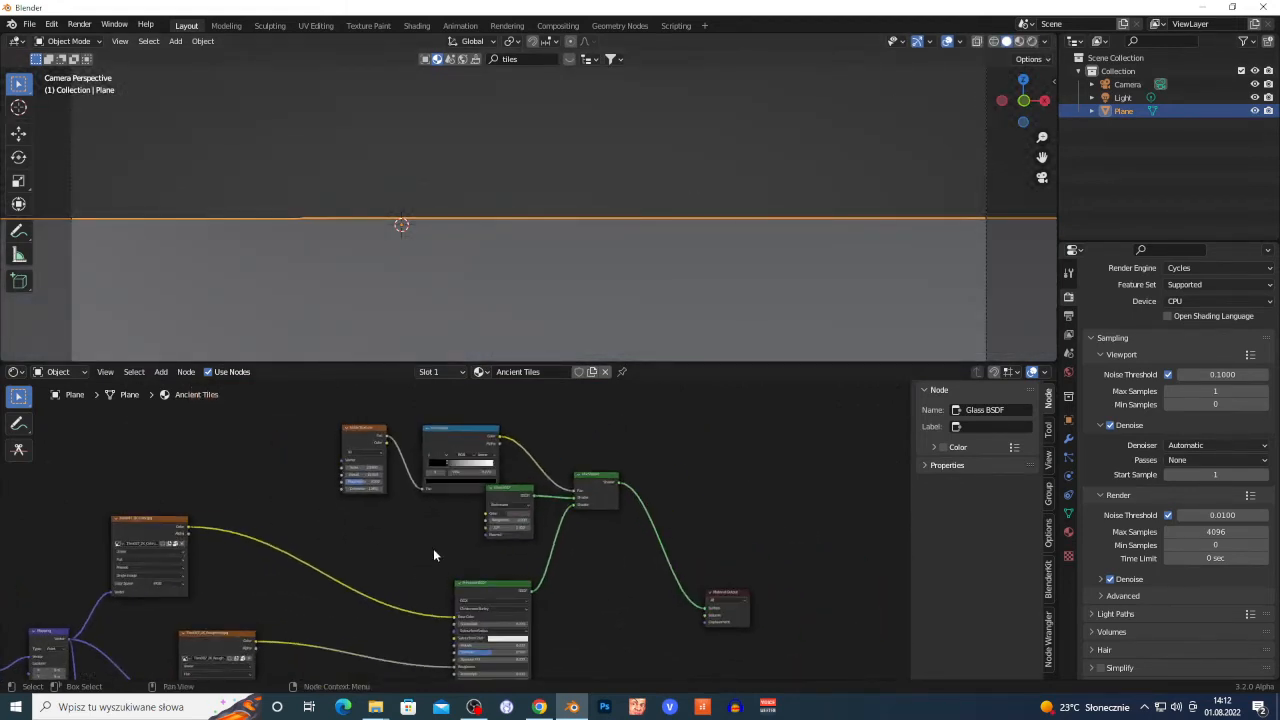
Rearrange the Principled BSDF, Glass BSDF and Mix Shader nodes so they no longer overlap the ColorRamp.
drag(487, 603, 512, 565)
scroll(512, 565, up, 3)
drag(559, 465, 497, 486)
scroll(600, 549, up, 1)
drag(789, 482, 819, 579)
Place the Principled BSDF directly below the Glass BSDF and slightly darken the Glass BSDF's color.
drag(642, 600, 549, 606)
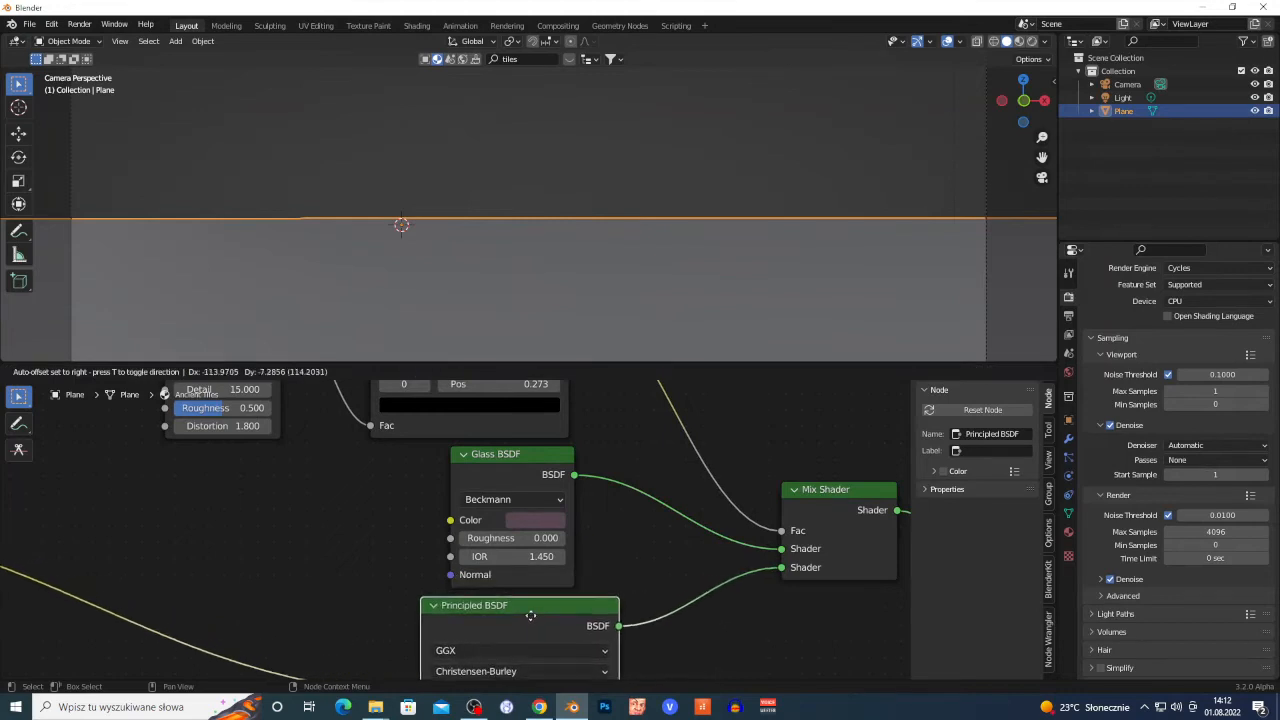
click(536, 520)
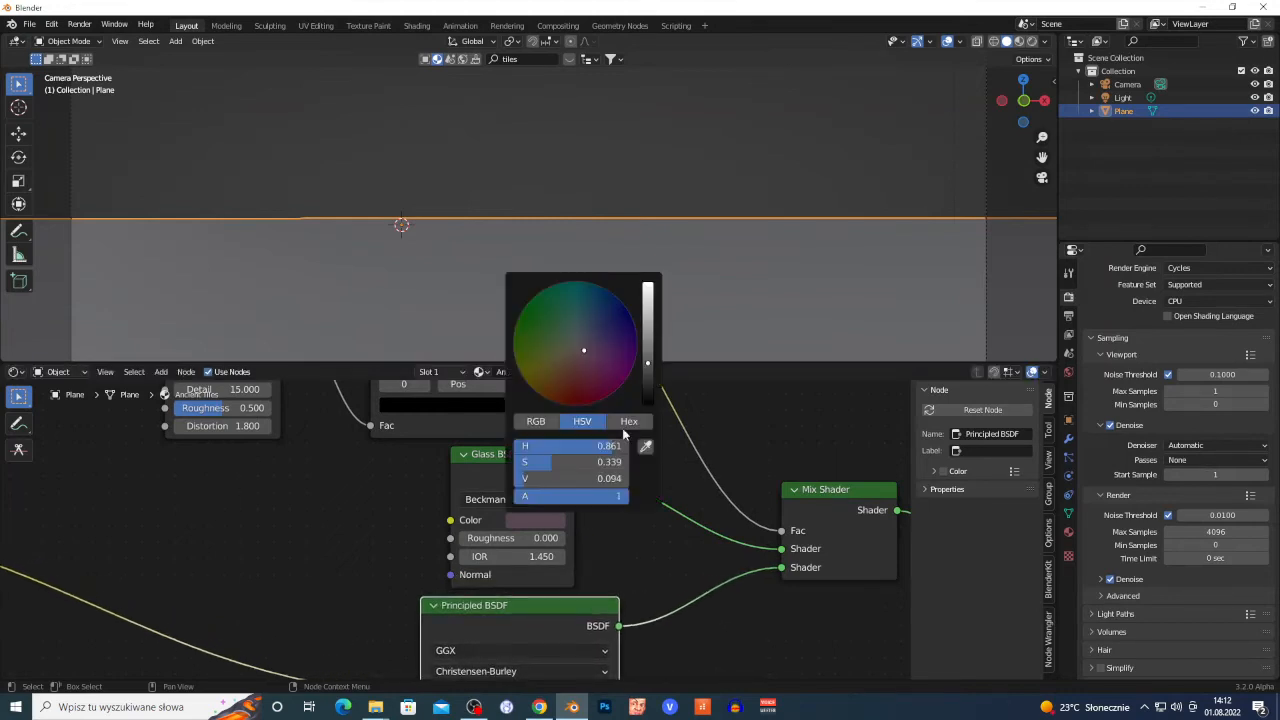
drag(648, 366, 648, 368)
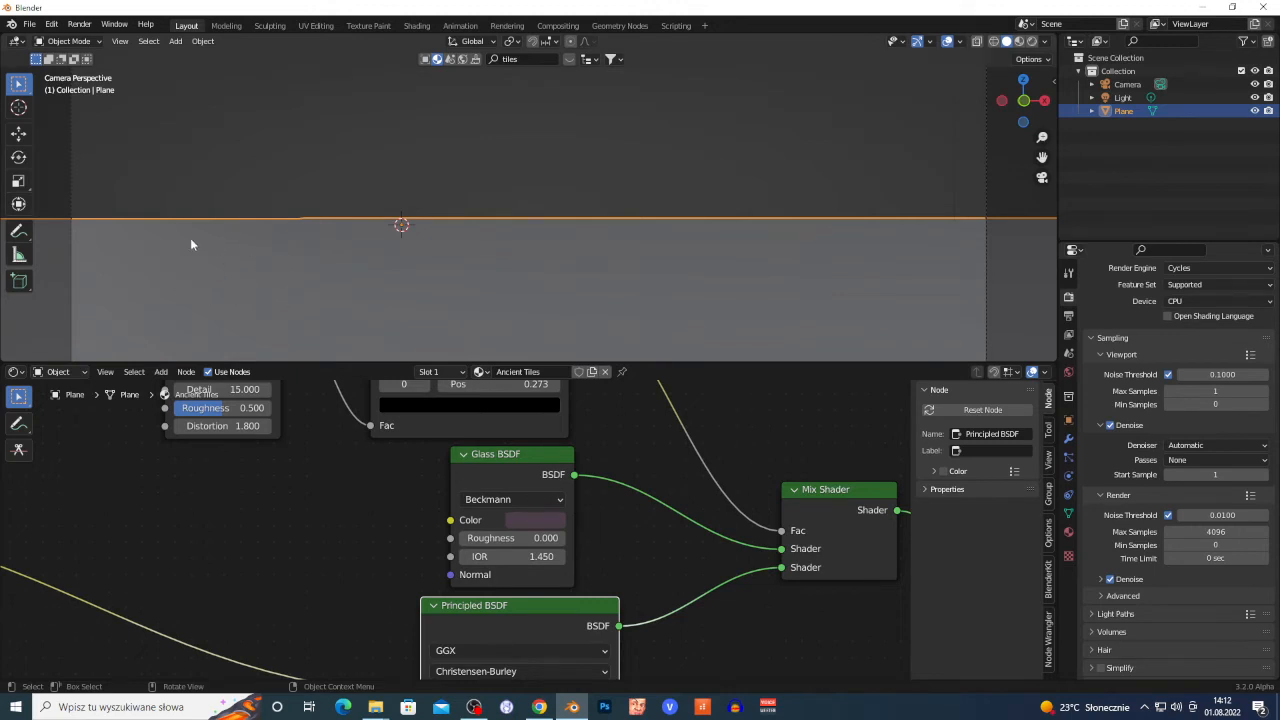
Set the Noise Texture's distortion to 0.8.
middle_drag(240, 270, 420, 265)
middle_drag(306, 467, 520, 662)
click(366, 465)
drag(406, 479, 414, 461)
scroll(426, 520, up, 3)
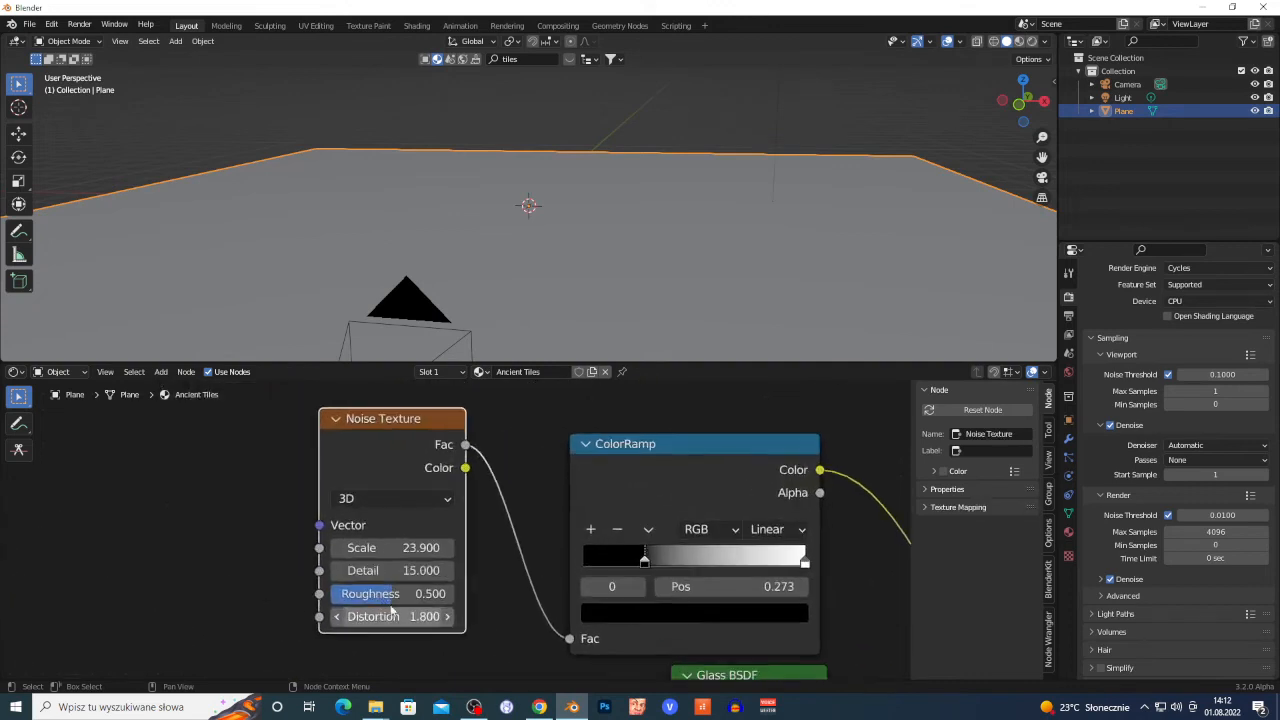
drag(406, 571, 430, 573)
scroll(430, 594, up, 1)
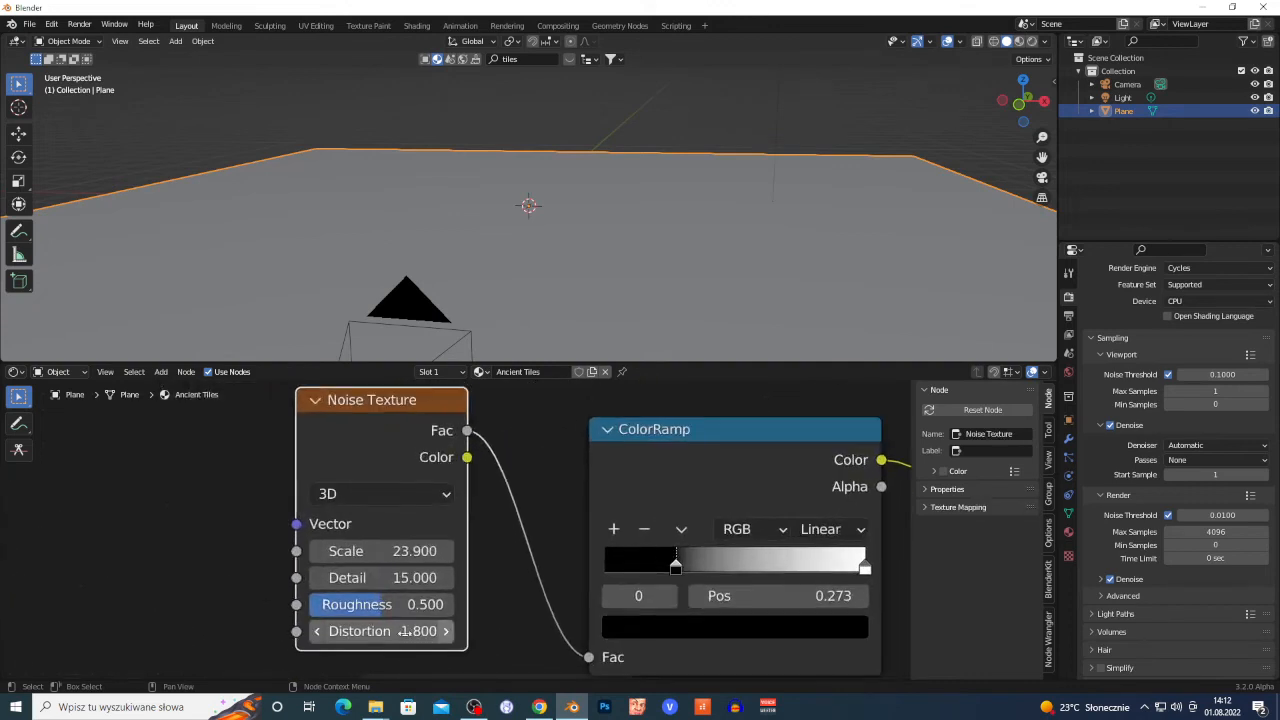
mouse_move(420, 631)
mouse_down()
mouse_move(480, 631)
mouse_move(350, 631)
mouse_move(407, 631)
mouse_up()
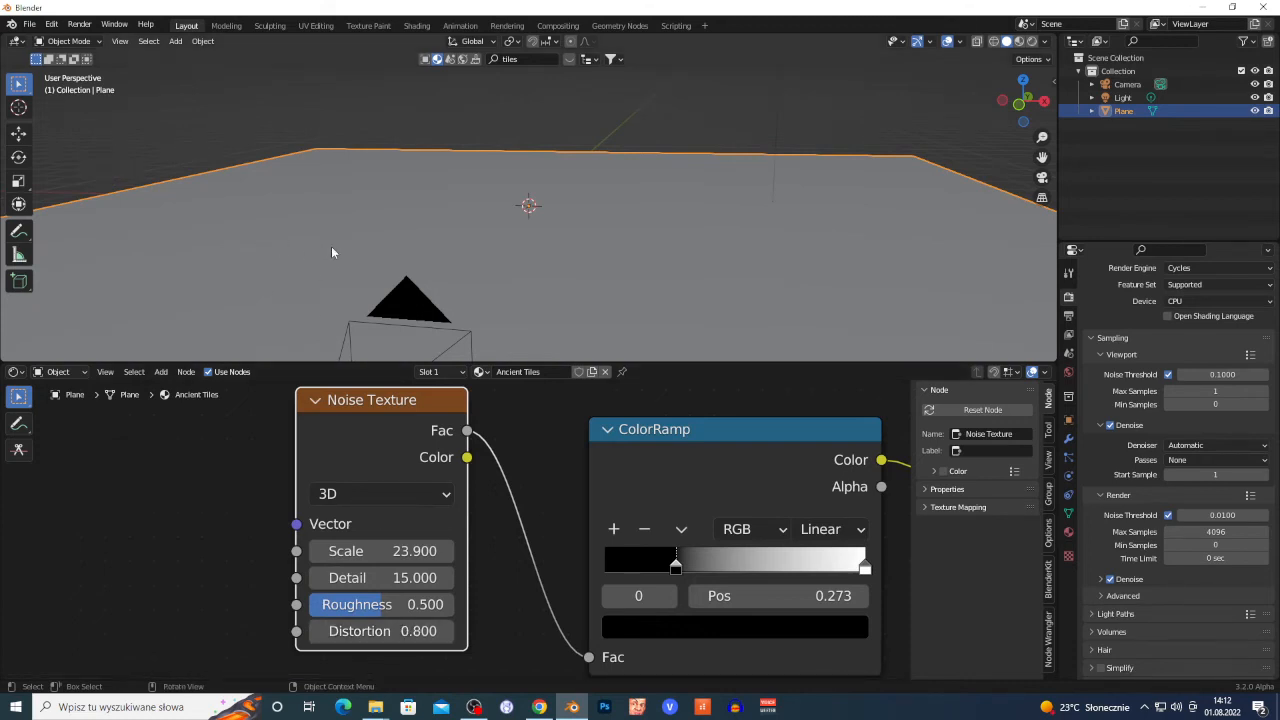
Set the ColorRamp's black stop to position 0.277 and preview the plane in Rendered shading.
drag(674, 493, 672, 488)
drag(676, 565, 692, 565)
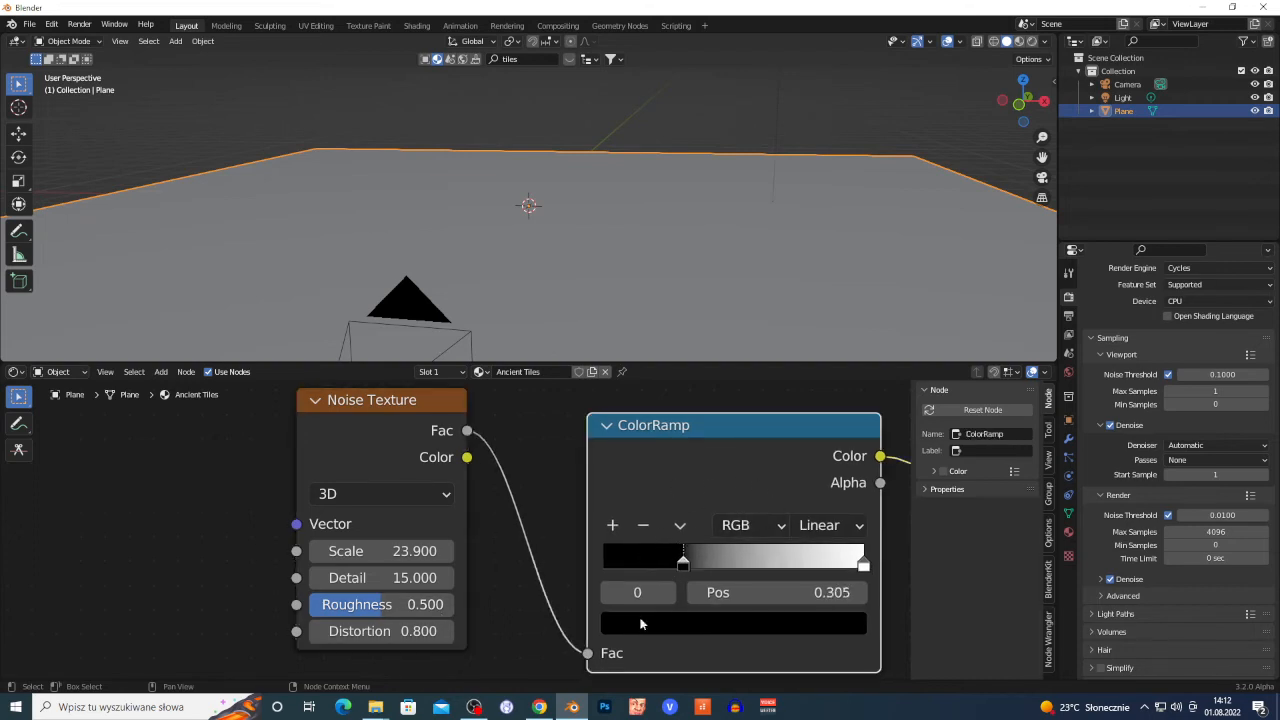
mouse_move(684, 565)
mouse_down()
mouse_move(653, 565)
mouse_move(676, 565)
mouse_up()
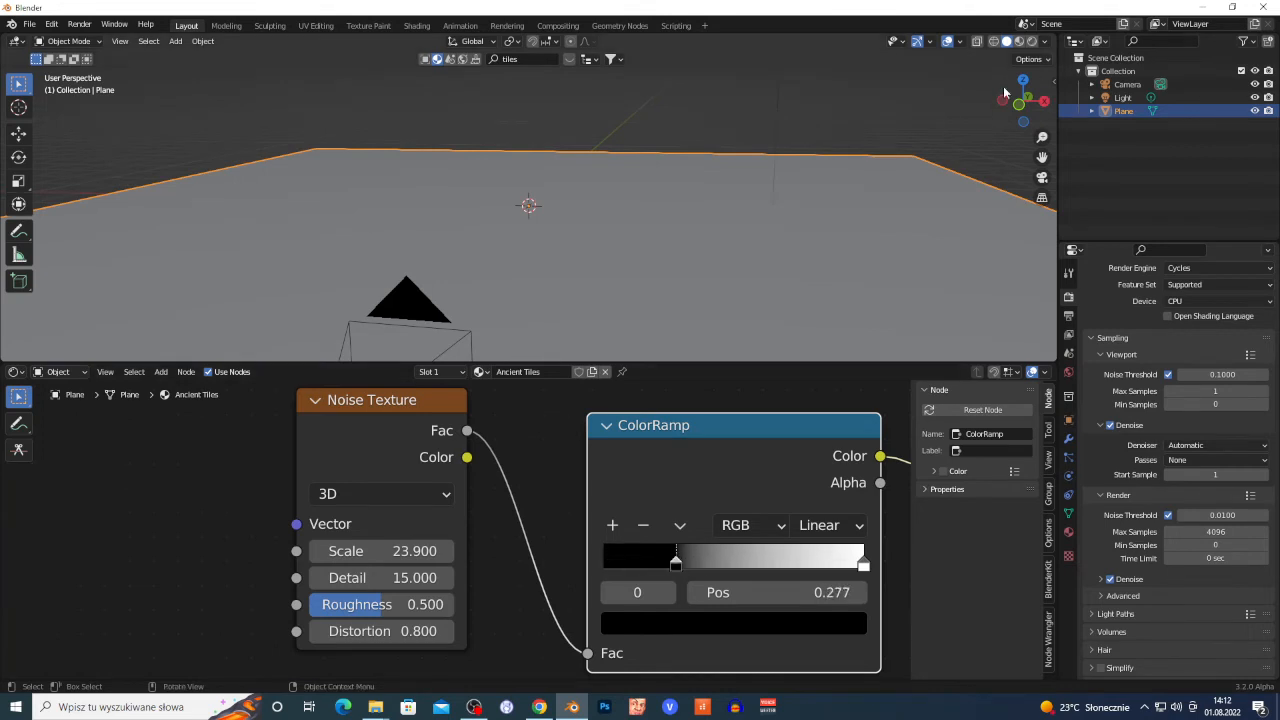
click(1033, 42)
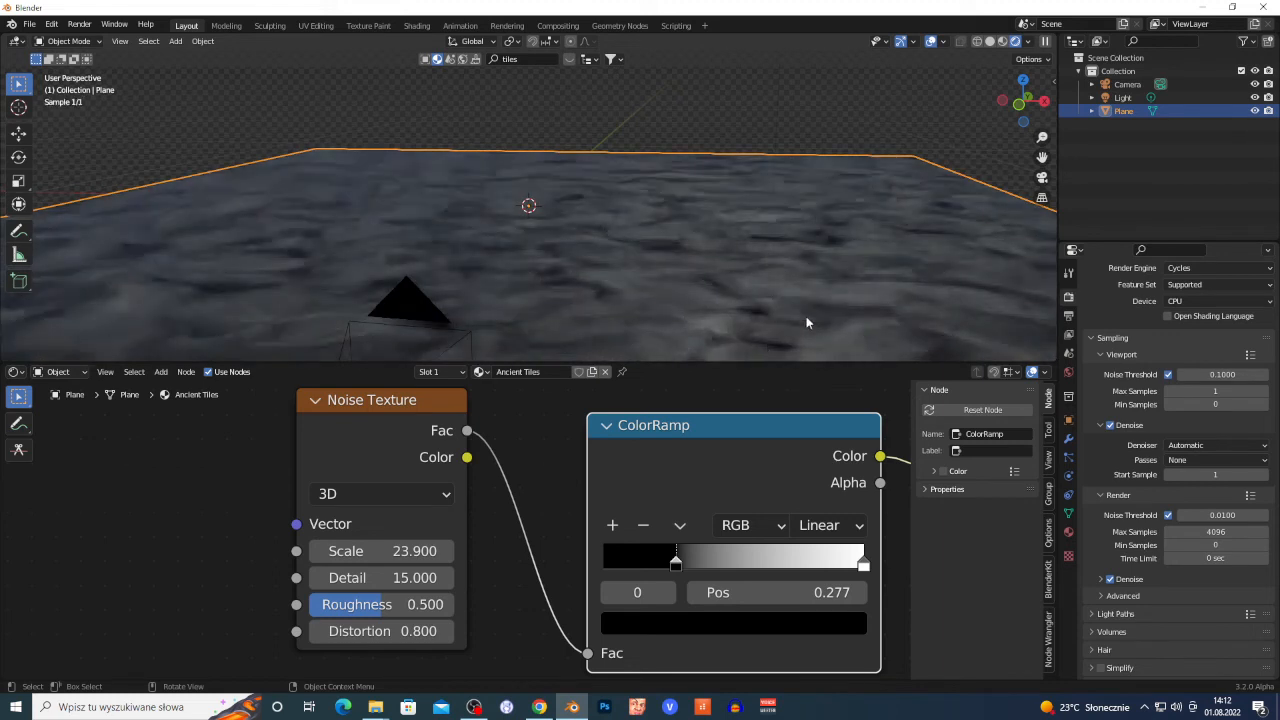
Move the ColorRamp's black stop to position 0.414.
drag(677, 566, 778, 569)
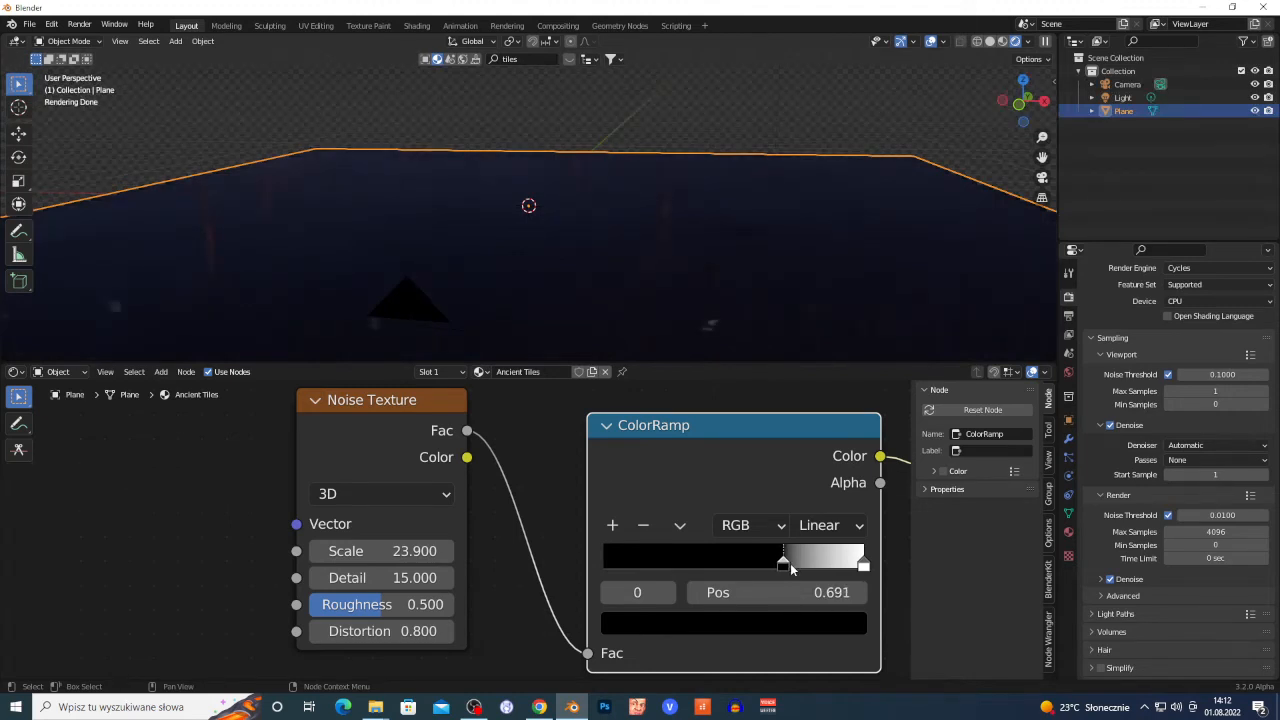
drag(790, 563, 715, 575)
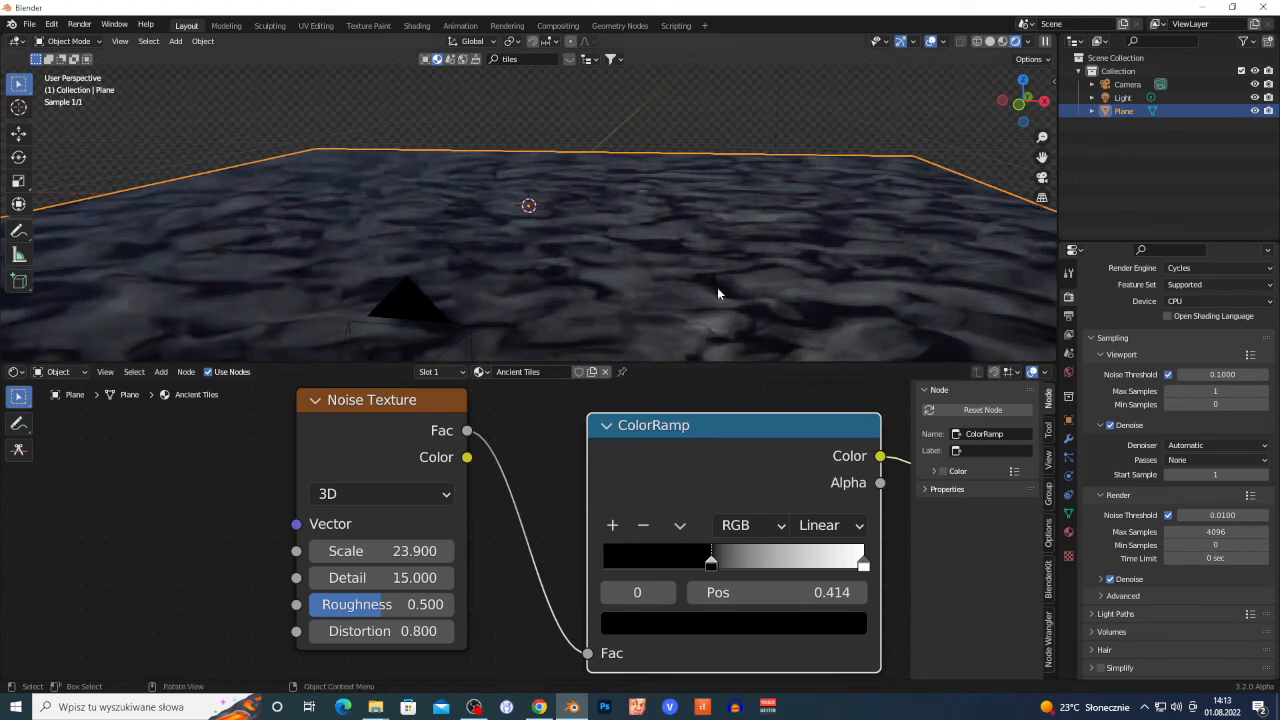
Set the Noise Texture's distortion to -1.2 and its scale to 6.6.
drag(380, 631, 340, 631)
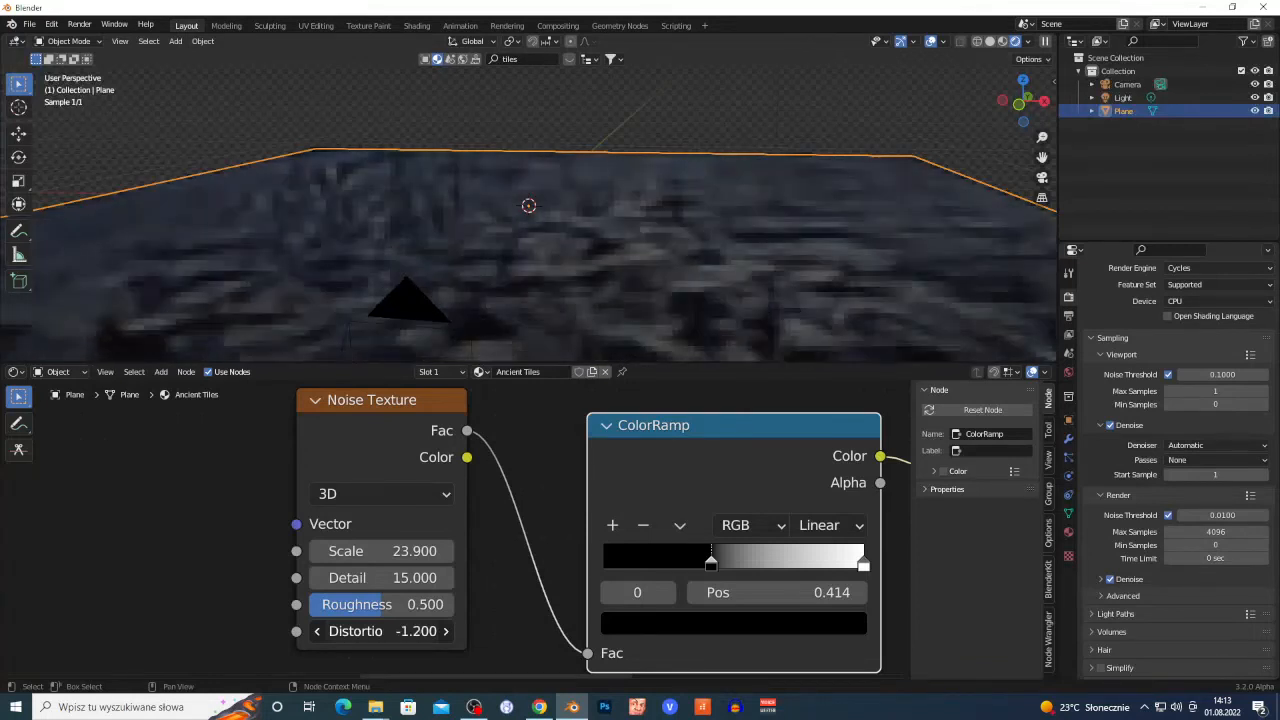
drag(380, 550, 152, 550)
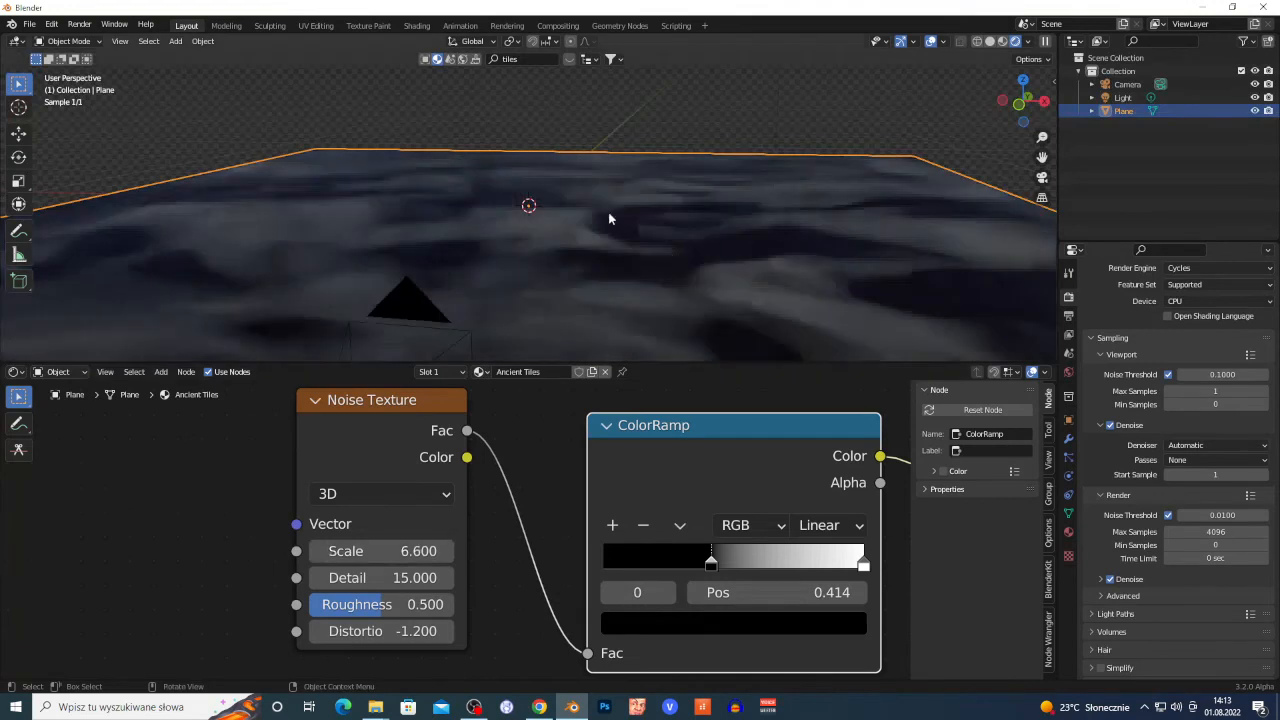
right_click(665, 250)
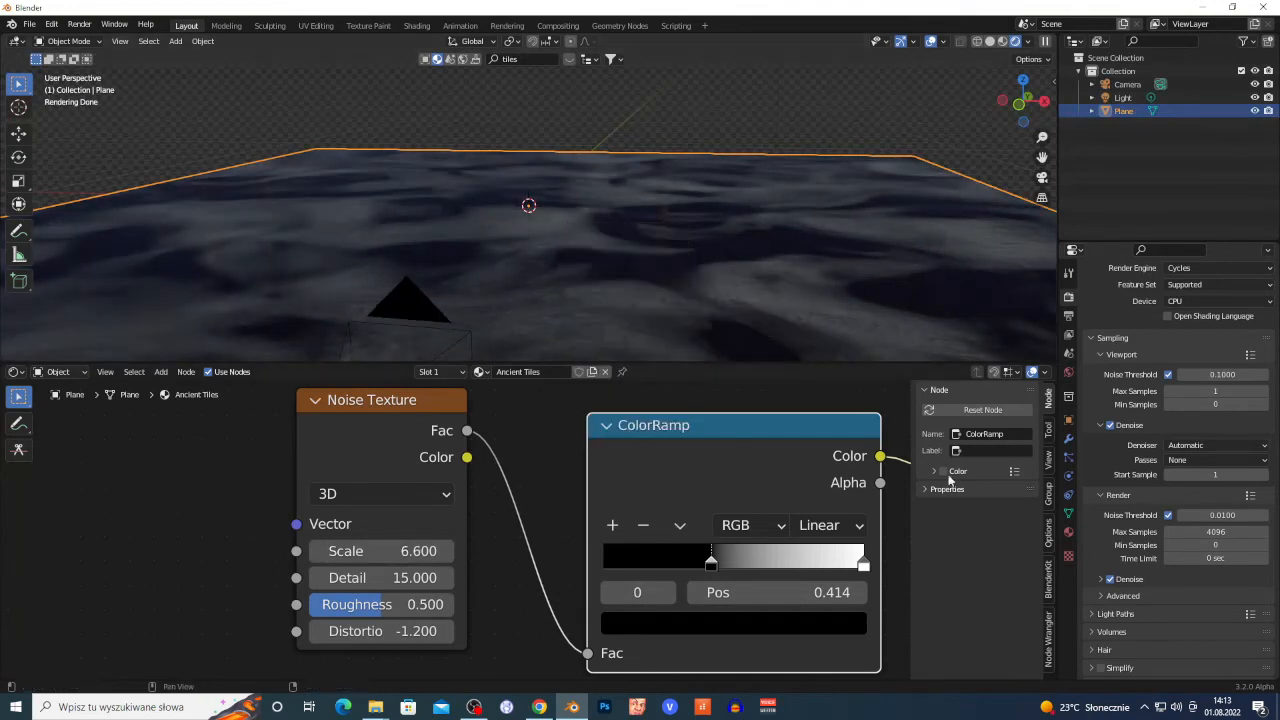
Set the ColorRamp's black stop to position 0.314 and return the viewport to Solid shading with the plane deselected.
mouse_move(708, 565)
mouse_down()
mouse_move(646, 565)
mouse_move(694, 565)
mouse_up()
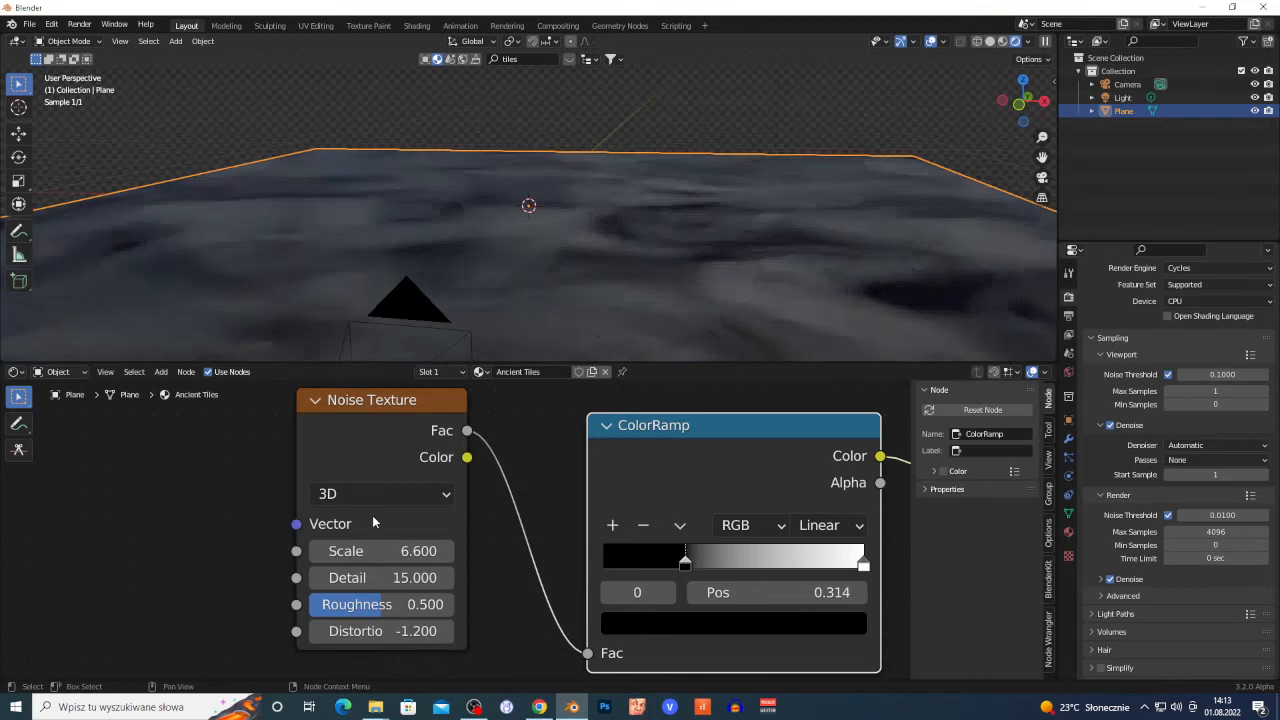
click(990, 42)
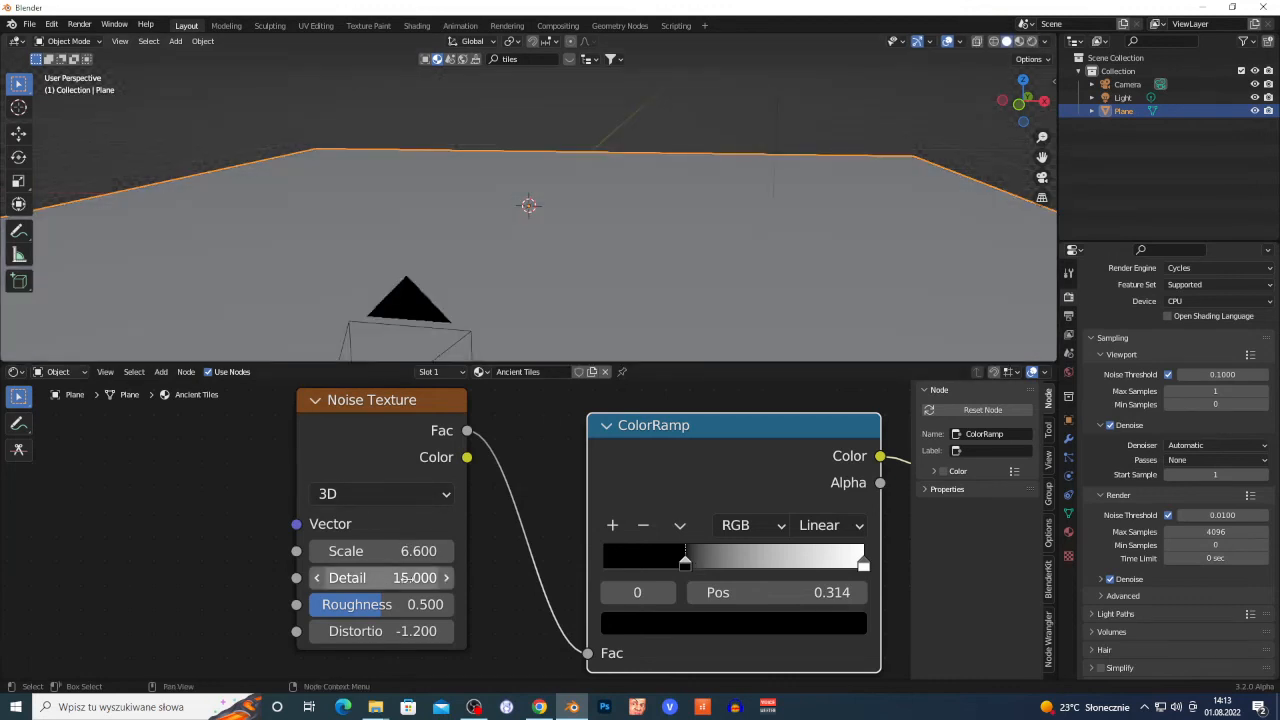
click(640, 143)
Space out the Glass BSDF, Principled BSDF and Mix Shader nodes below the ColorRamp so their connections are easy to read.
scroll(706, 480, down, 6)
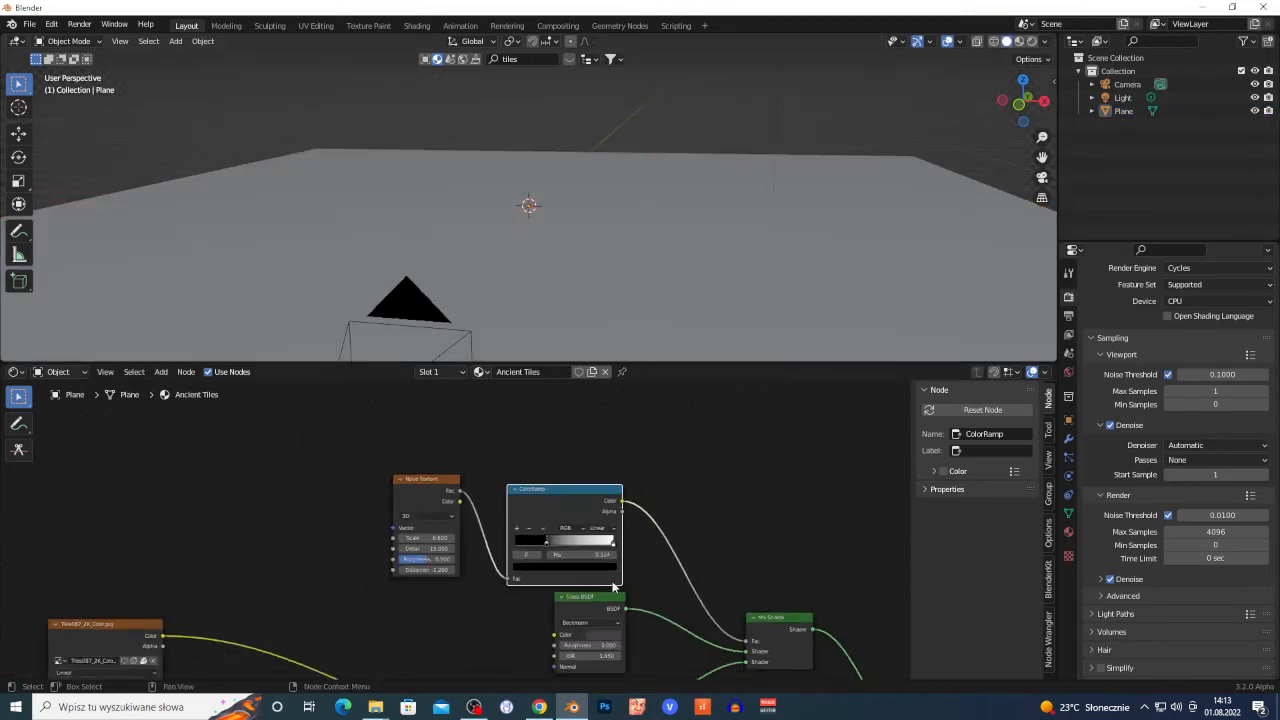
scroll(655, 569, up, 5)
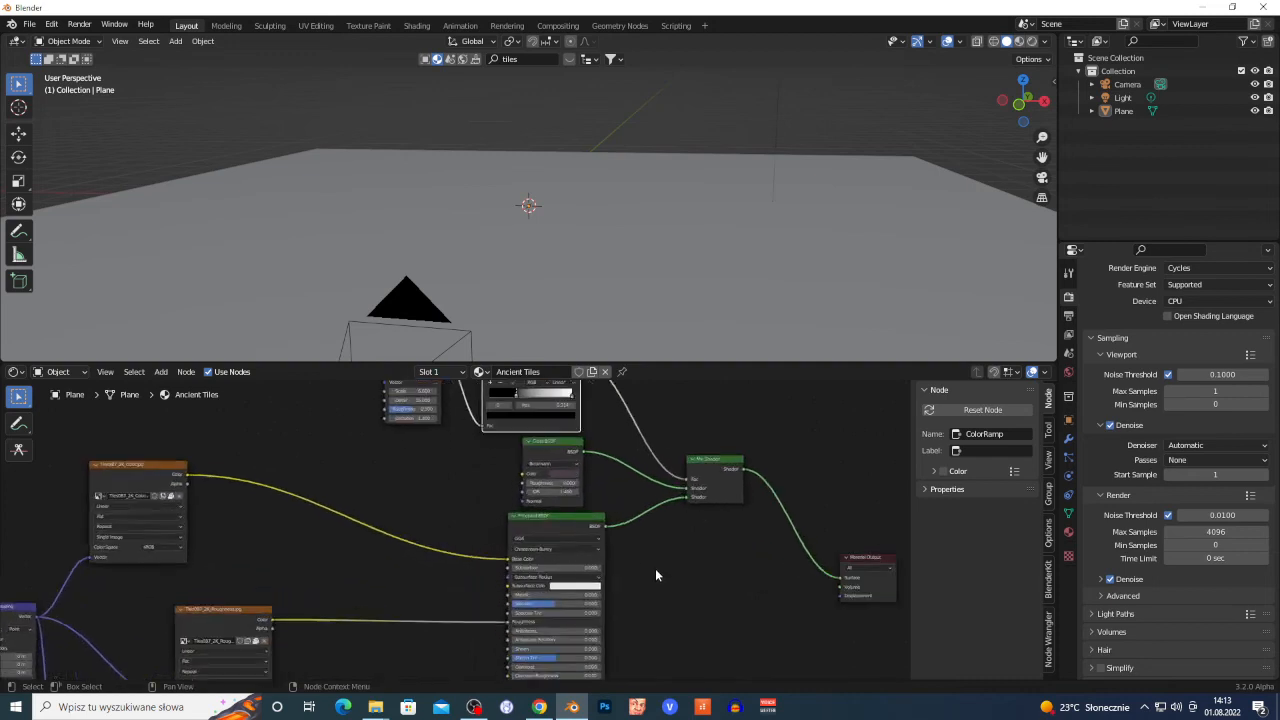
scroll(681, 600, up, 3)
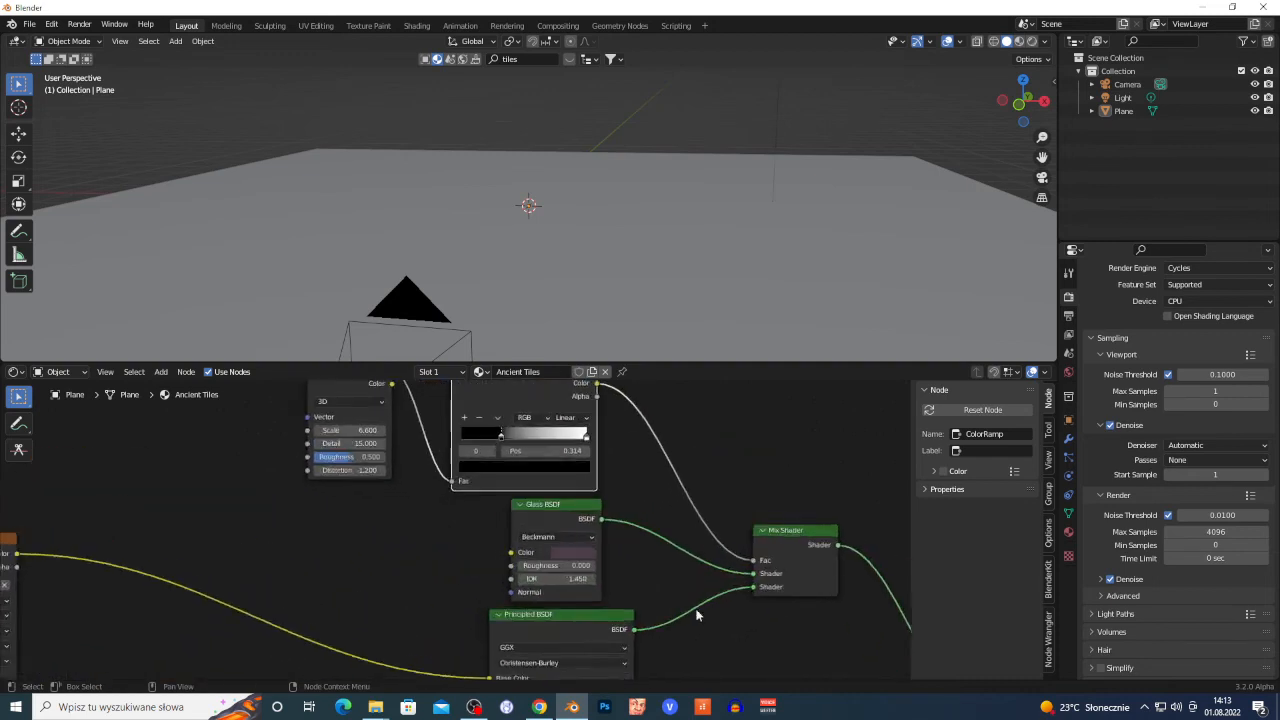
drag(829, 586, 805, 523)
scroll(770, 585, up, 1)
drag(588, 655, 548, 664)
drag(596, 440, 560, 465)
drag(853, 458, 811, 545)
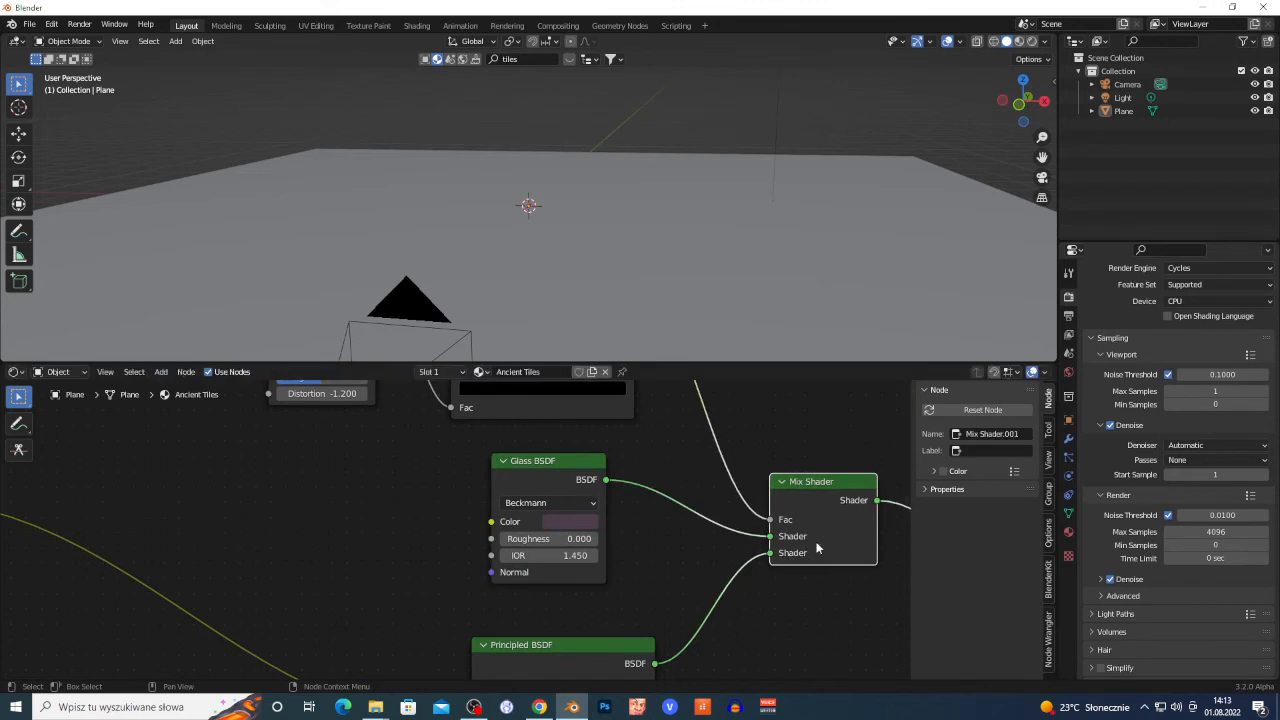
click(535, 463)
click(799, 549)
scroll(573, 532, down, 3)
scroll(573, 532, down, 2)
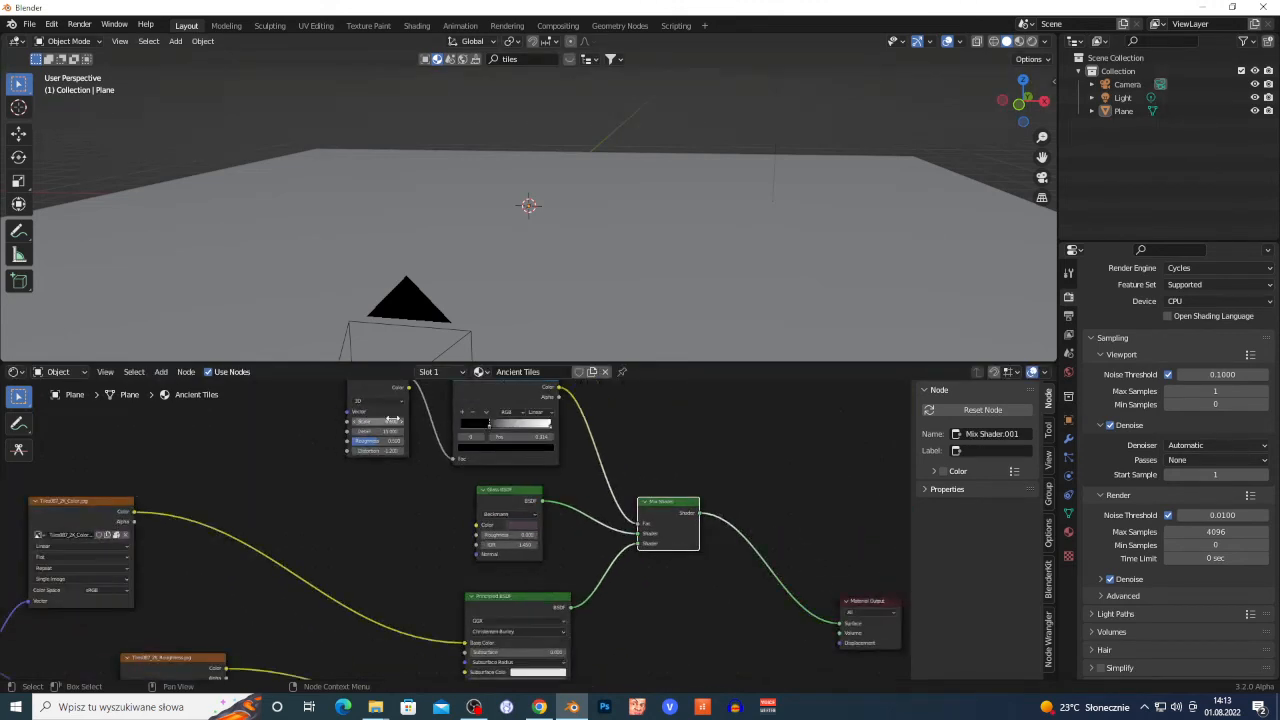
click(516, 526)
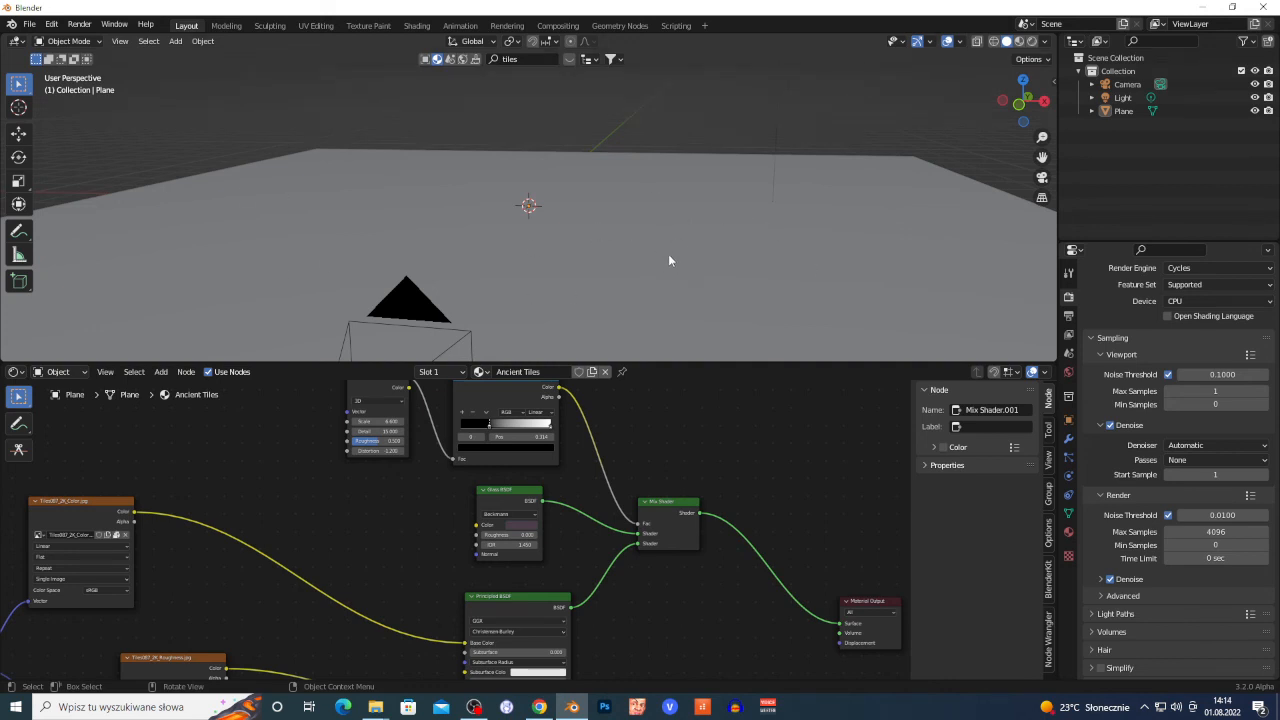
click(472, 707)
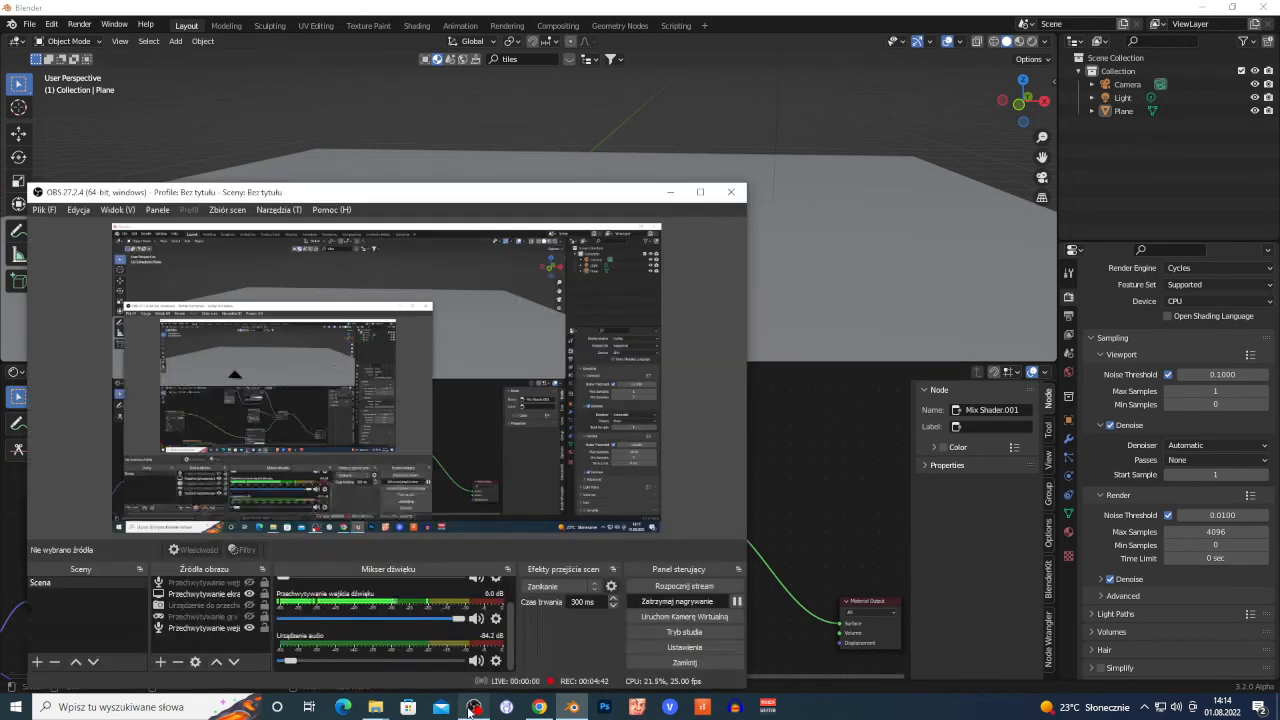